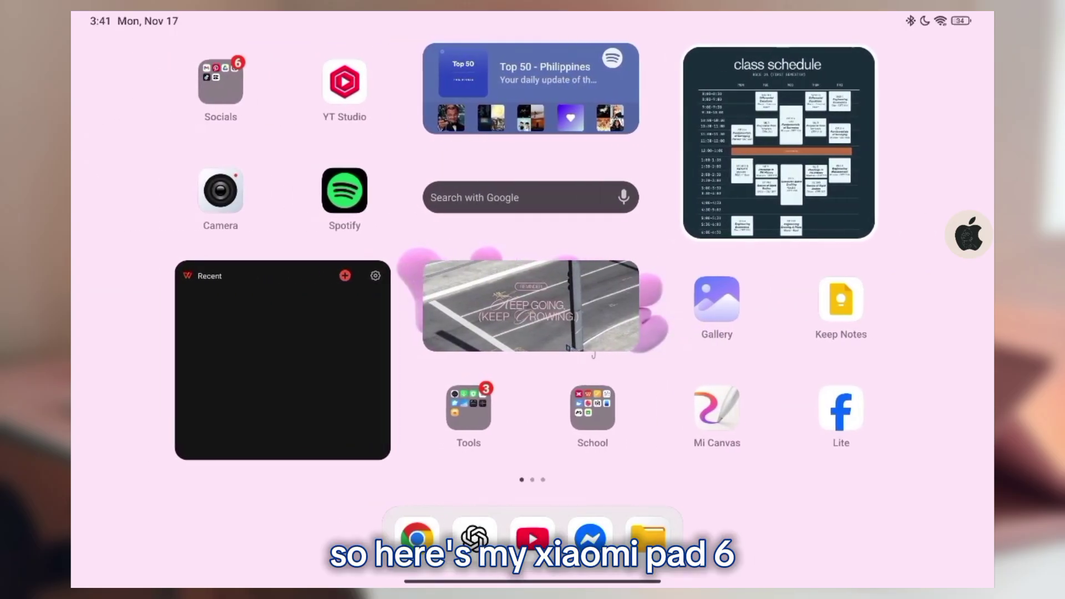
# - Pull down the Control Center quick settings panel from the home screen
pyautogui.moveTo(931, 17)
pyautogui.mouseDown()
pyautogui.moveTo(921, 317)
pyautogui.moveTo(904, 435)
pyautogui.mouseUp()
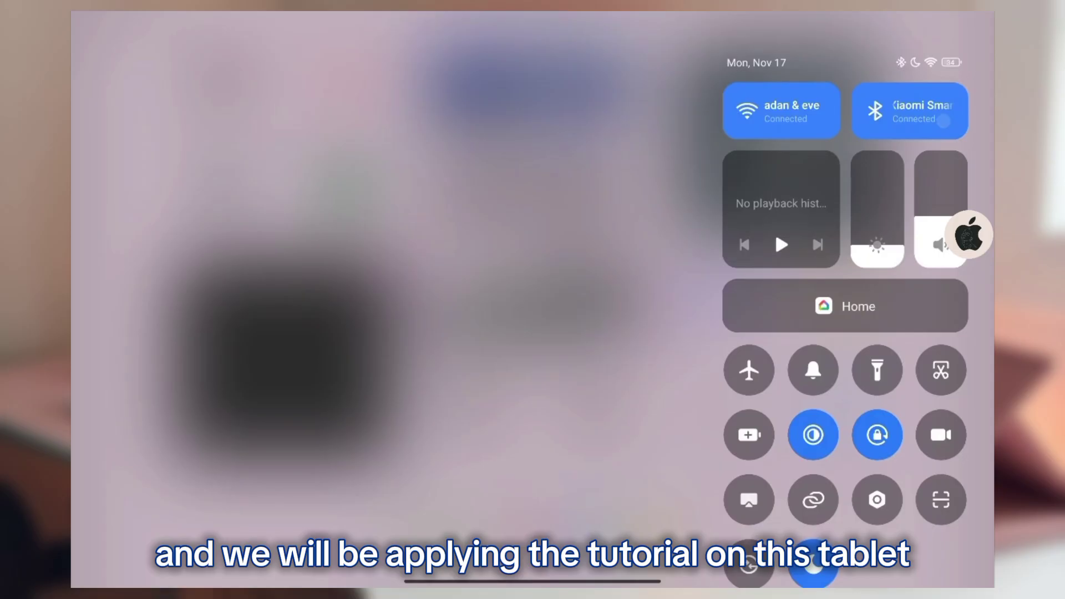
pyautogui.scroll(-2, 845, 333)
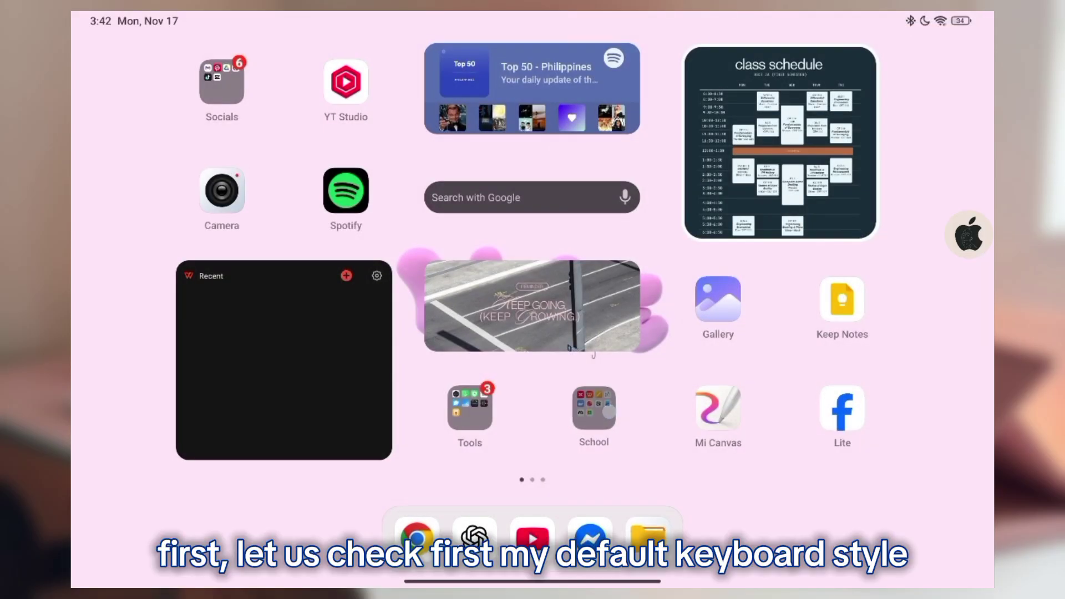
# - Launch Notes from the School folder and dock the floating Gboard full-width
pyautogui.click(609, 410)
pyautogui.click(584, 181)
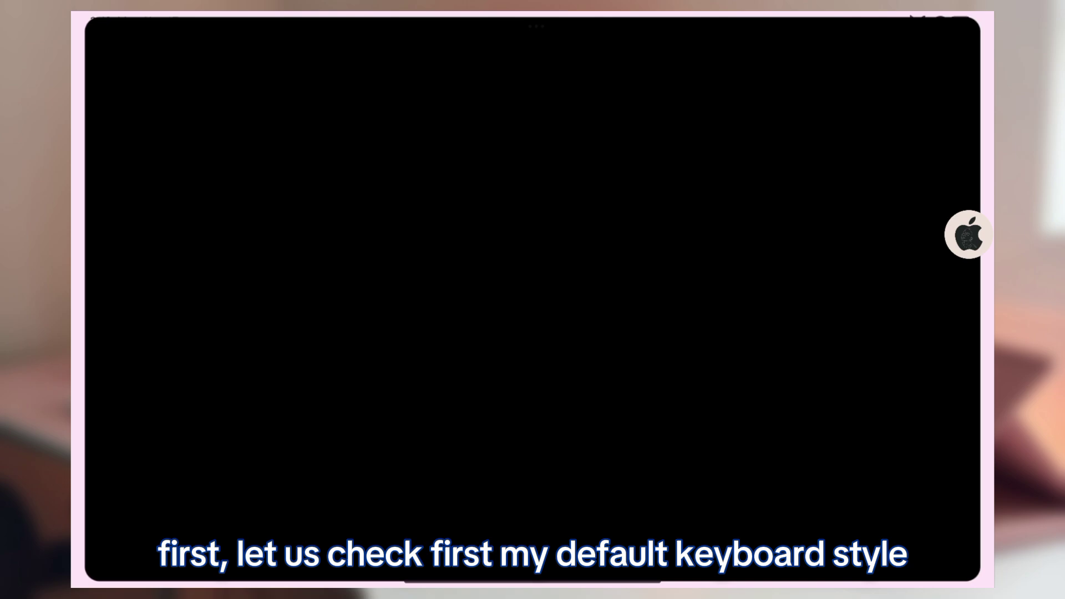
pyautogui.moveTo(640, 356); pyautogui.dragTo(495, 471)
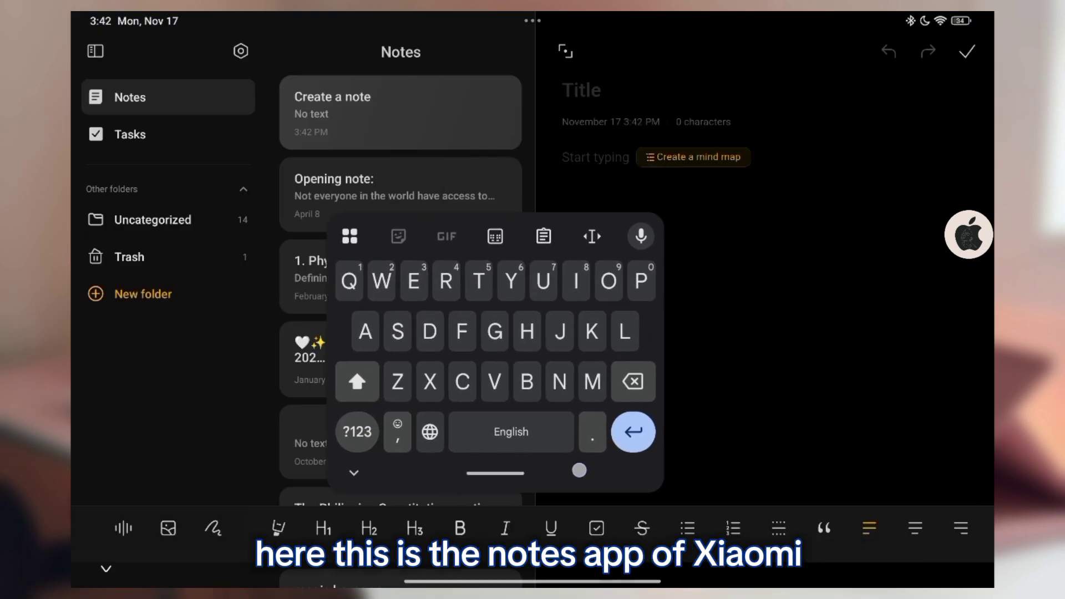
pyautogui.write('Default ')
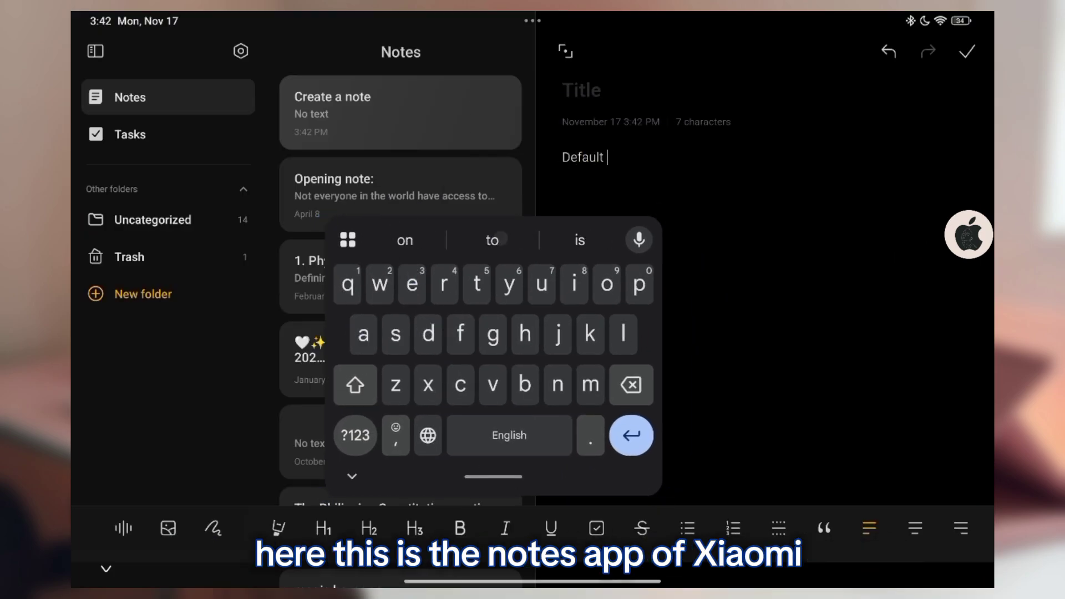
pyautogui.write('keyboard')
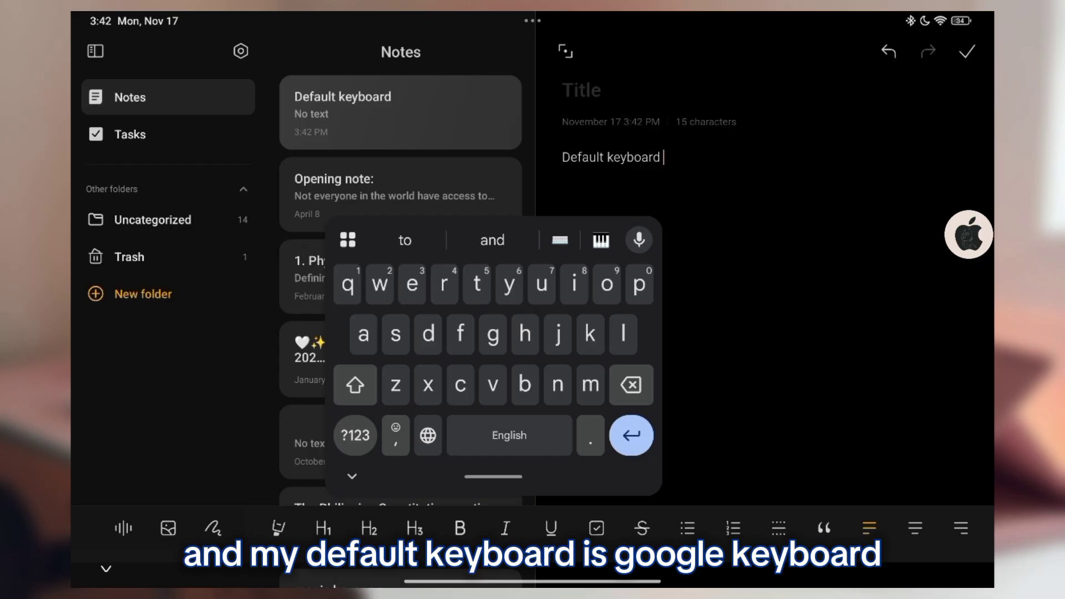
pyautogui.click(347, 240)
pyautogui.click(532, 377)
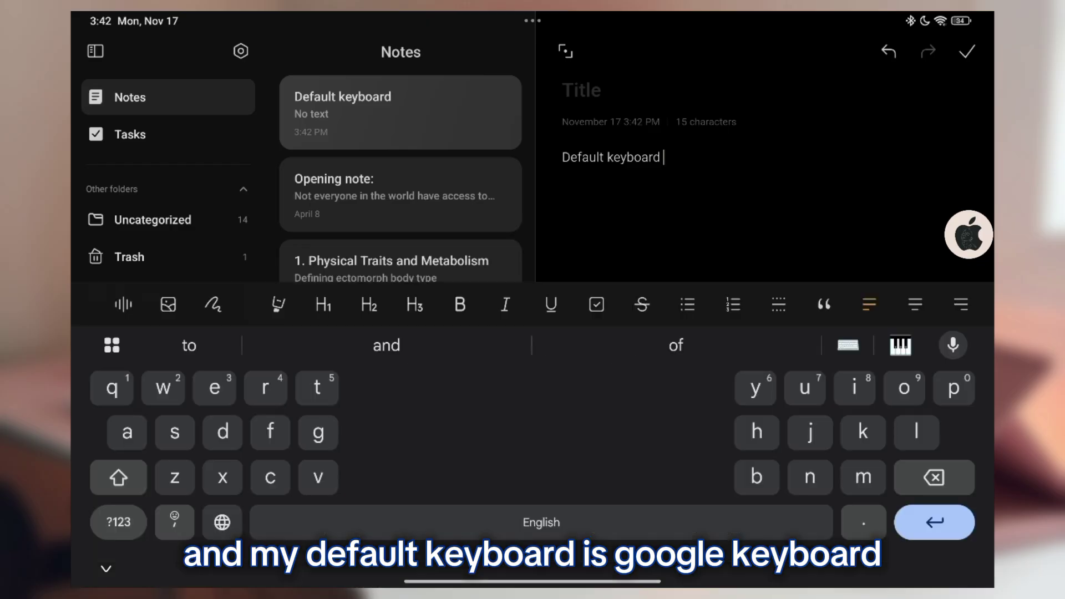
pyautogui.write('He')
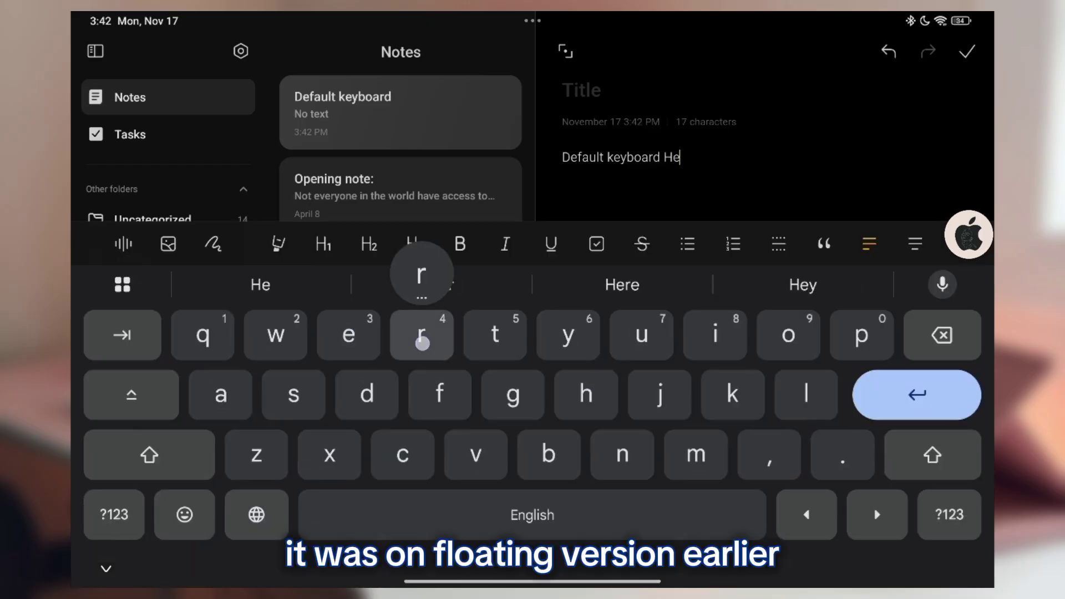
pyautogui.write('re')
# - Write 'Default keyboard Here's how it looks like' with emojis, then return home
pyautogui.click(443, 283)
pyautogui.write('how it')
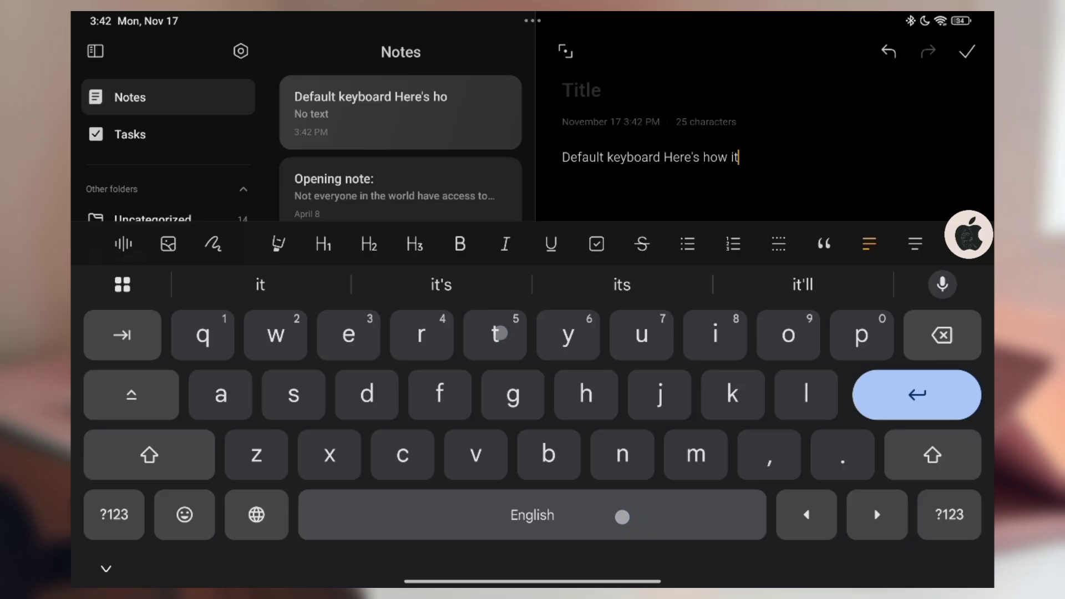
pyautogui.write(' looks like')
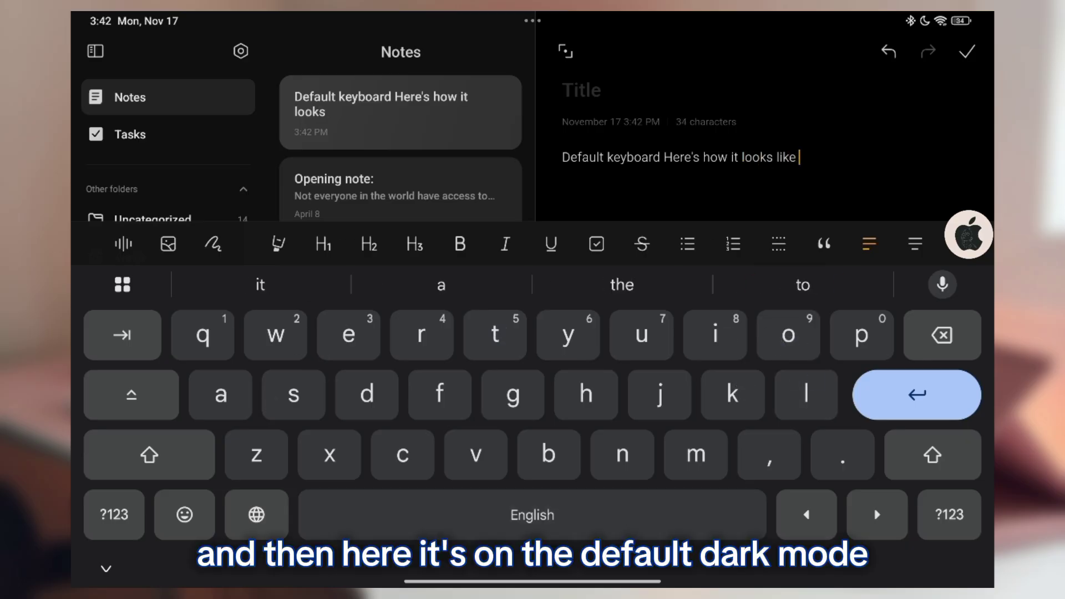
pyautogui.click(185, 515)
pyautogui.write('😔💞💚😔🍻💞😔🍻')
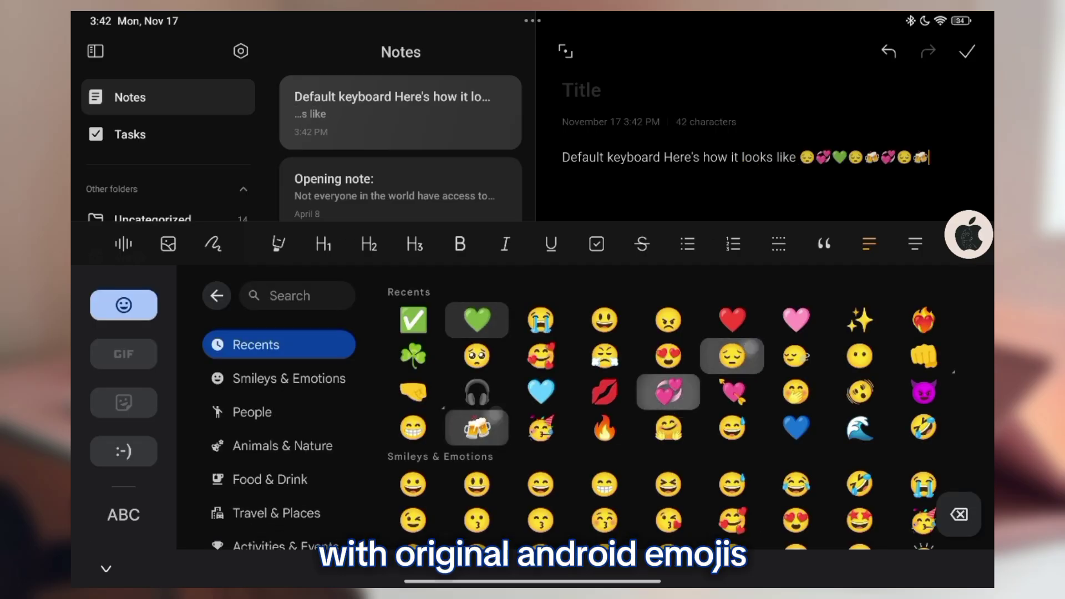
pyautogui.scroll(-5, 753, 345)
pyautogui.write('😍😔😛😔🥰😗😛😌😍🙃😐😶😊🤭🙃')
pyautogui.scroll(-3, 775, 381)
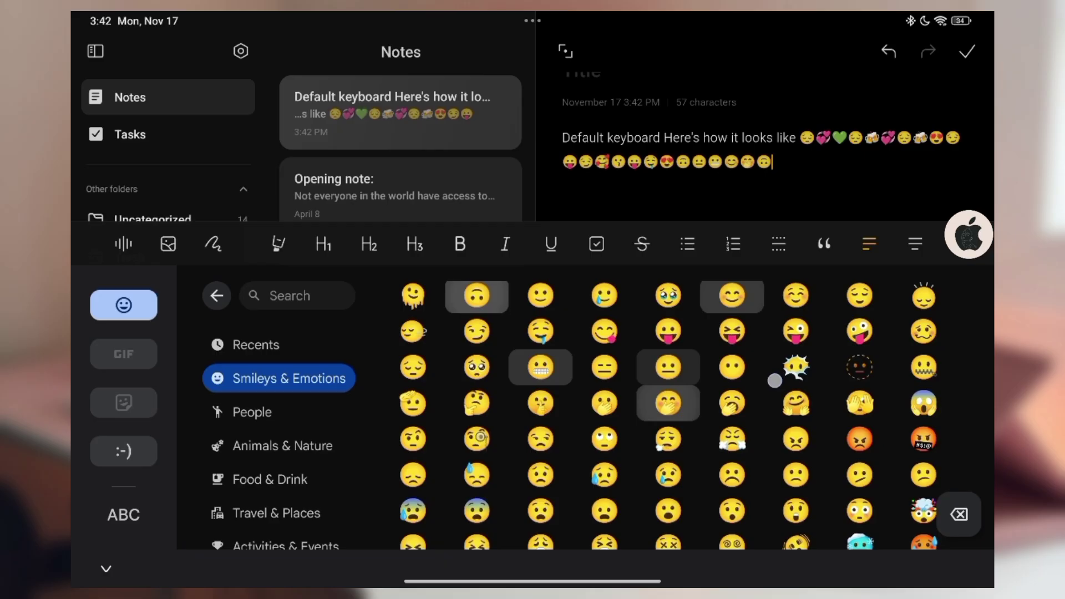
pyautogui.write('😟😶\u200d🌫️😒')
pyautogui.press('Escape')
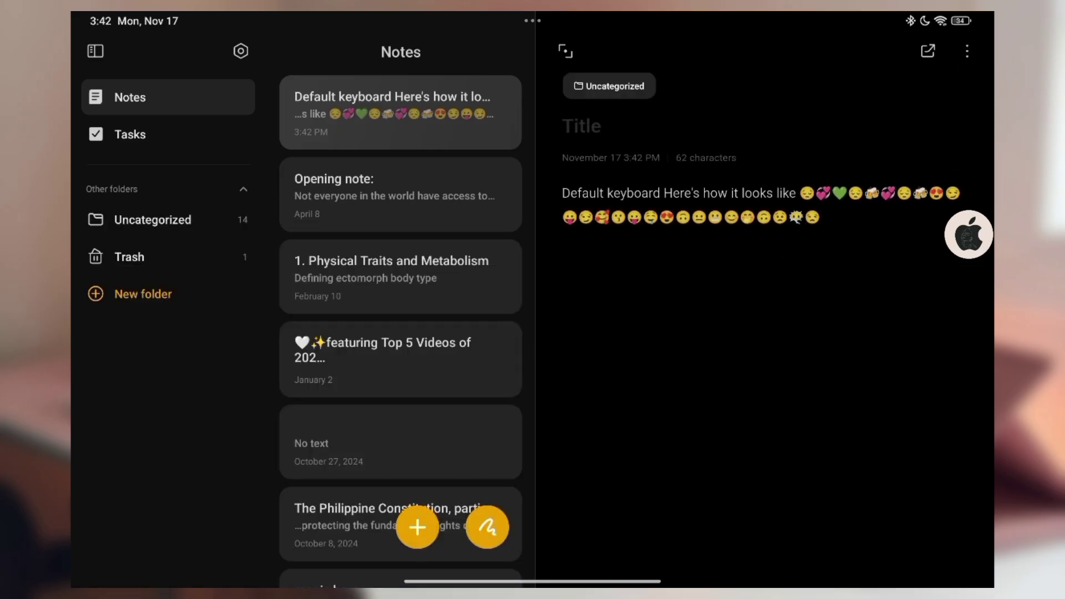
pyautogui.moveTo(614, 583); pyautogui.dragTo(533, 351)
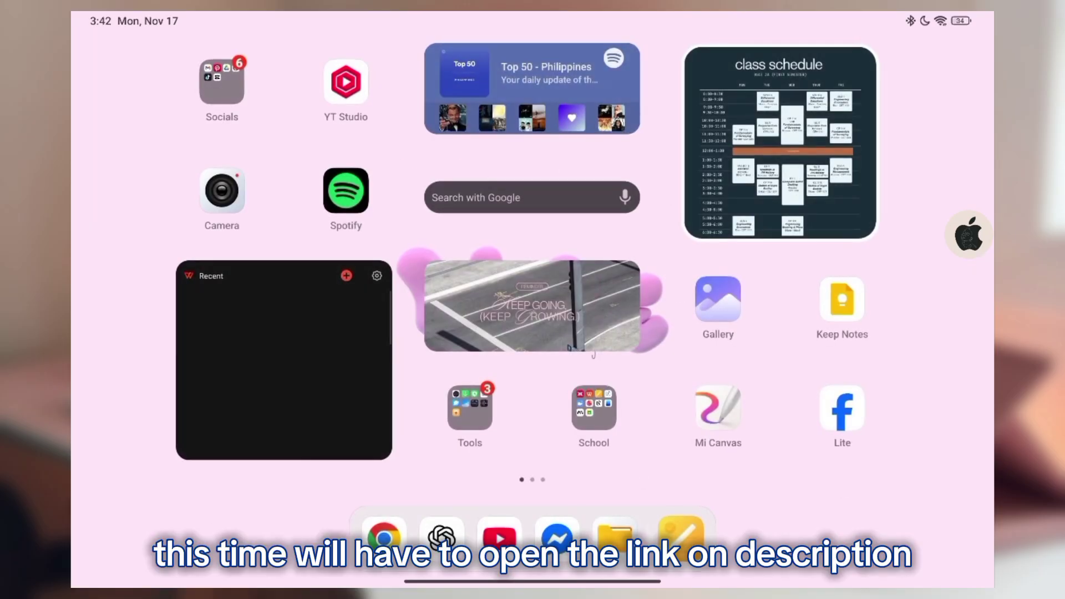
# - Browse File Manager to Internal storage > Download > Quick Share
pyautogui.click(613, 535)
pyautogui.click(215, 209)
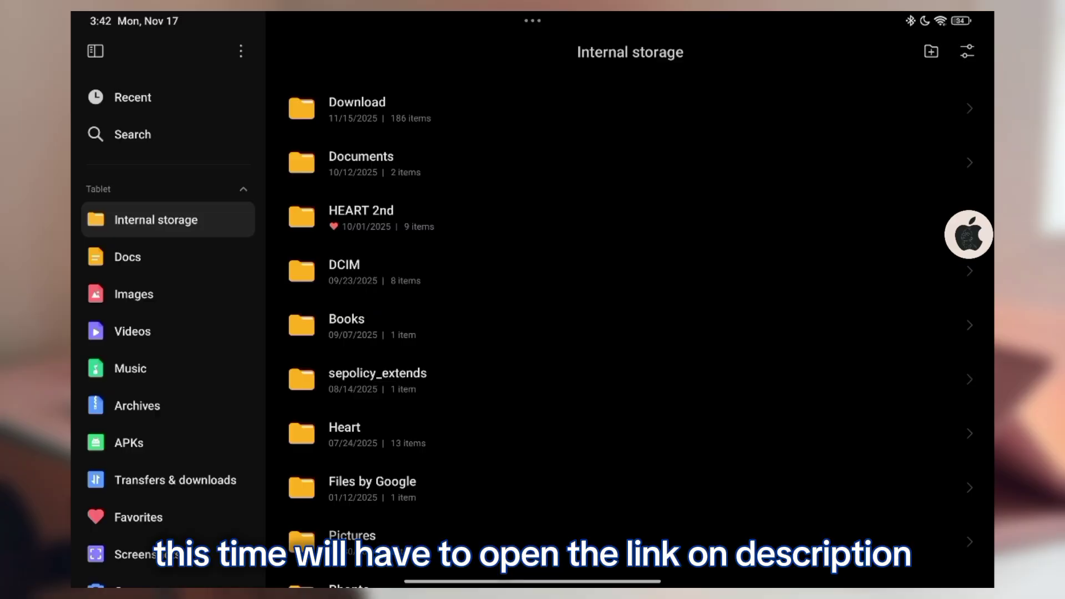
pyautogui.click(459, 111)
pyautogui.click(589, 125)
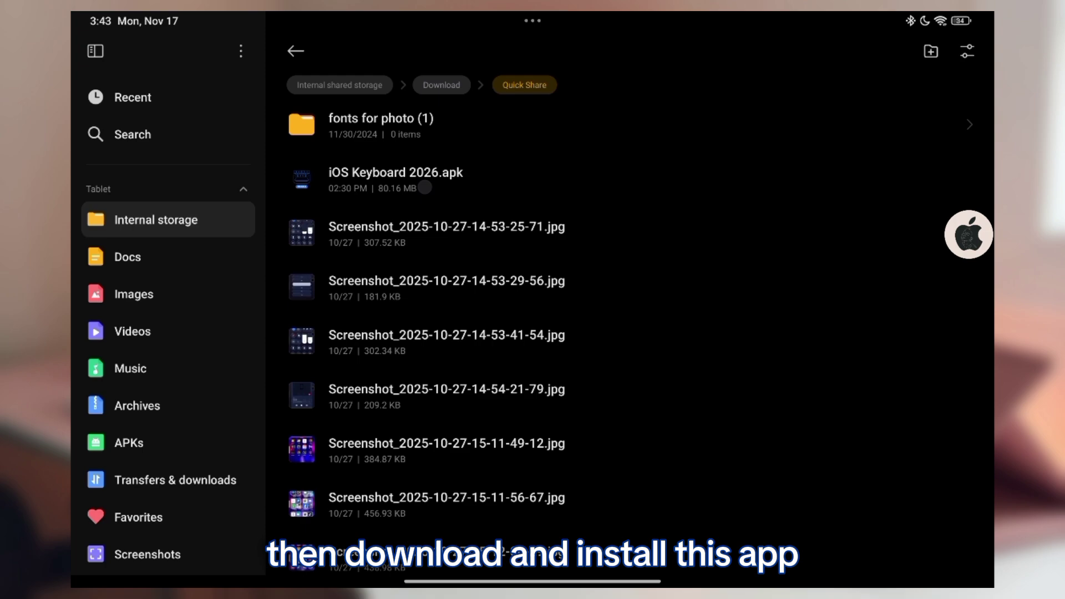
# - Install OptiKeysX from iOS Keyboard 2026.apk and return to the home screen
pyautogui.click(425, 188)
pyautogui.click(430, 261)
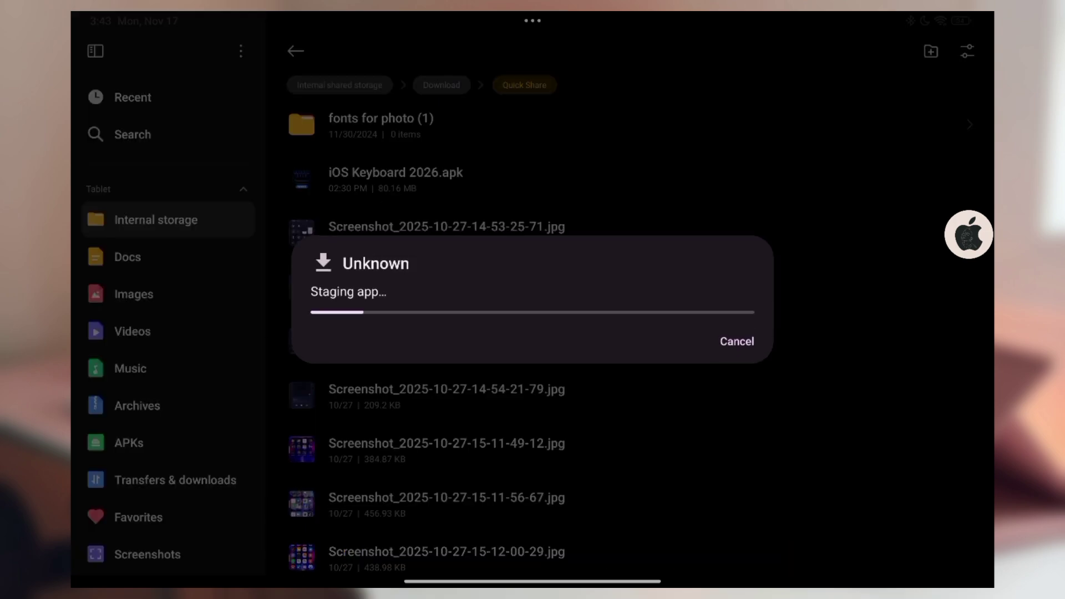
pyautogui.click(738, 344)
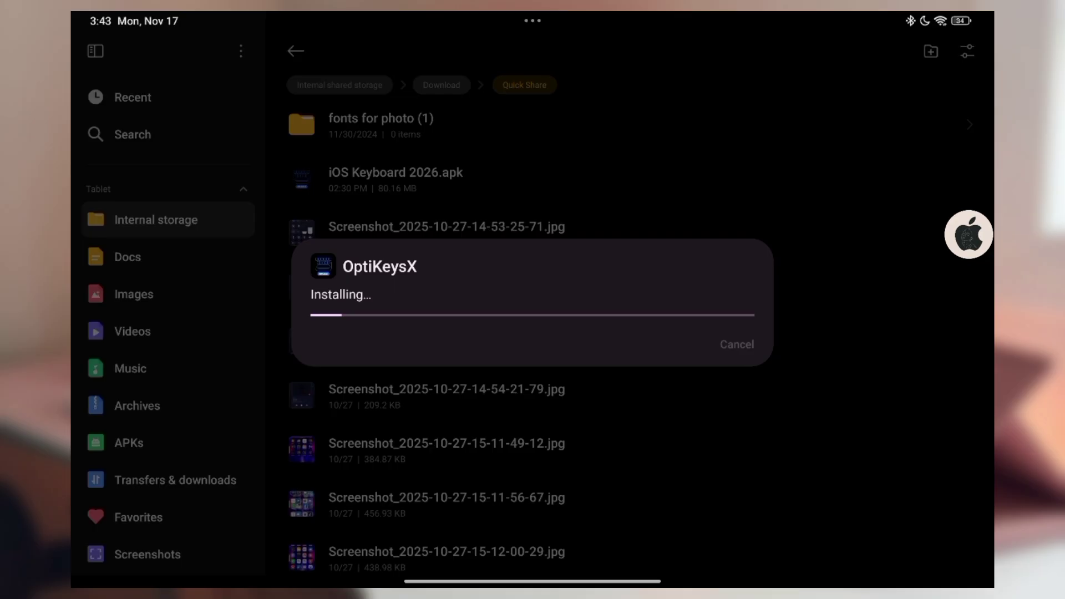
pyautogui.click(693, 331)
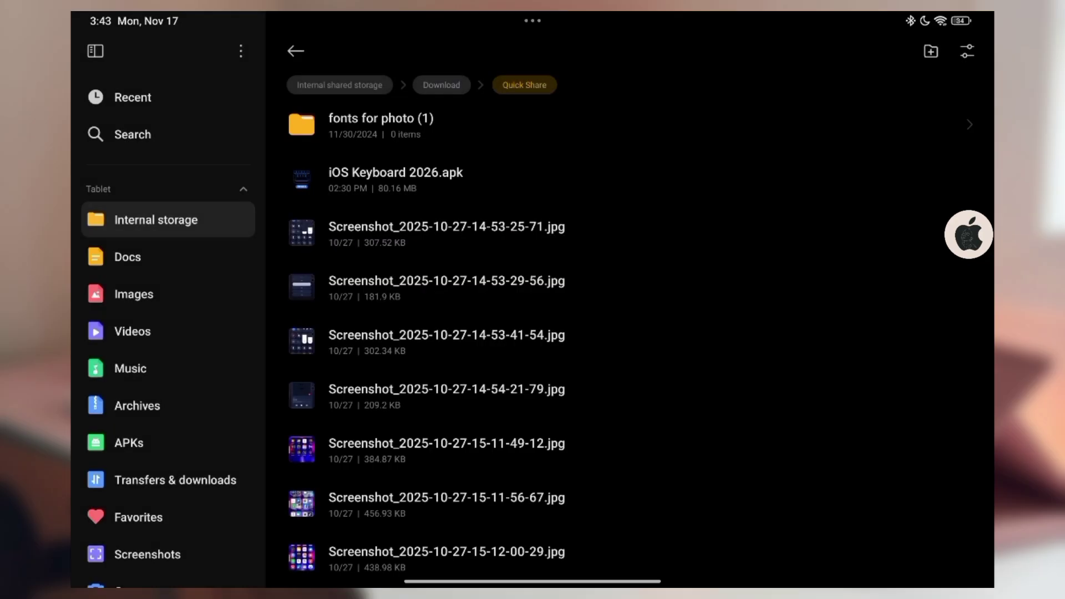
pyautogui.moveTo(533, 581); pyautogui.dragTo(532, 375)
# - Launch OptiKeysX and grant its microphone and notification permissions
pyautogui.moveTo(749, 333); pyautogui.dragTo(250, 333)
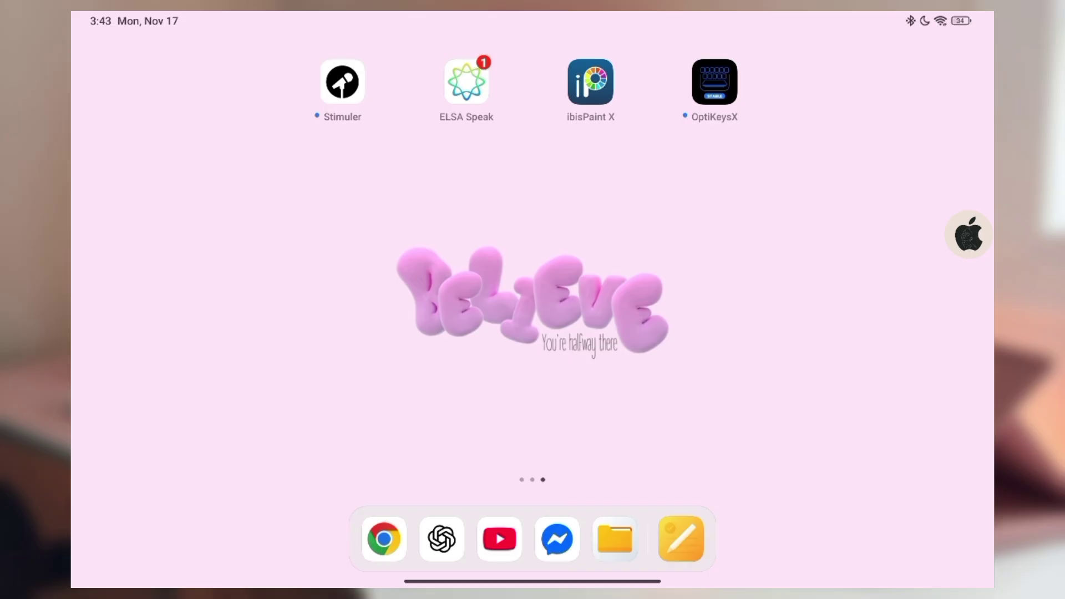
pyautogui.click(715, 81)
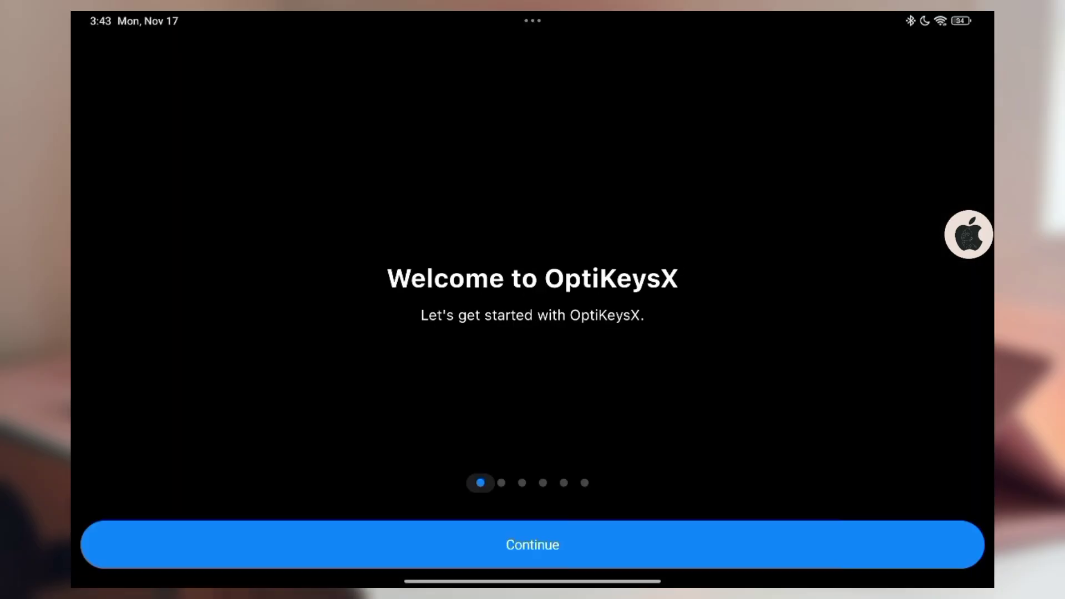
pyautogui.click(687, 543)
pyautogui.click(688, 533)
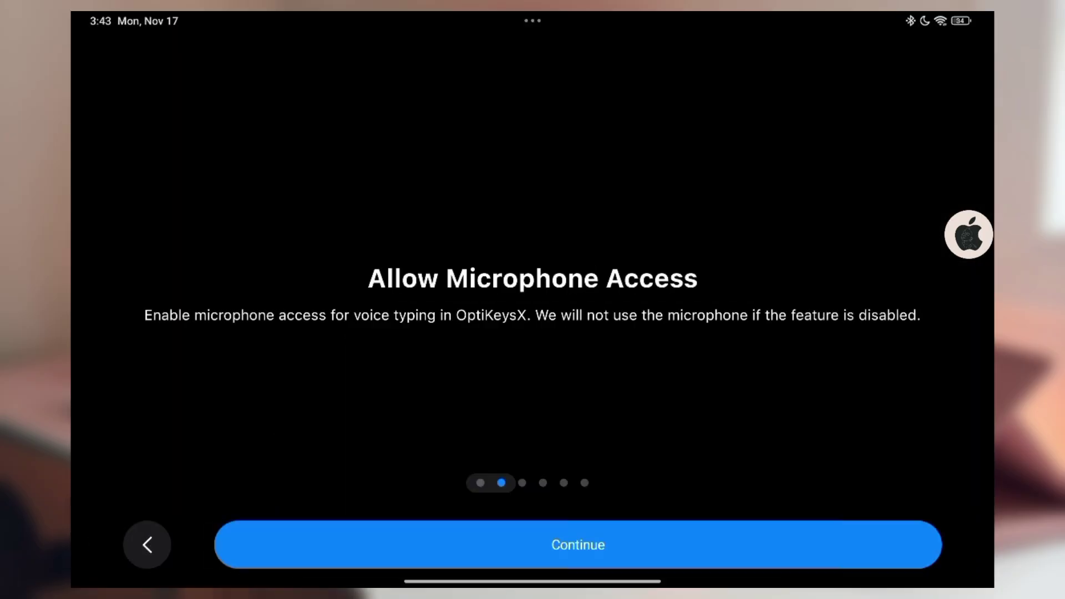
pyautogui.click(671, 535)
pyautogui.click(680, 476)
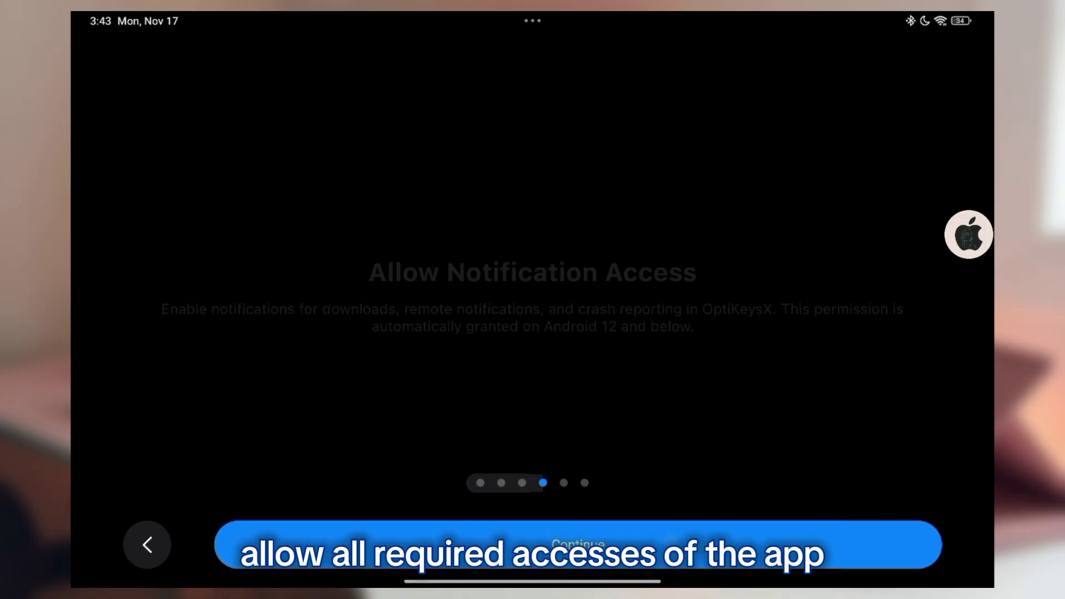
# - Enable the OptiKeysX keyboard and select it as the system input method
pyautogui.click(578, 544)
pyautogui.click(827, 276)
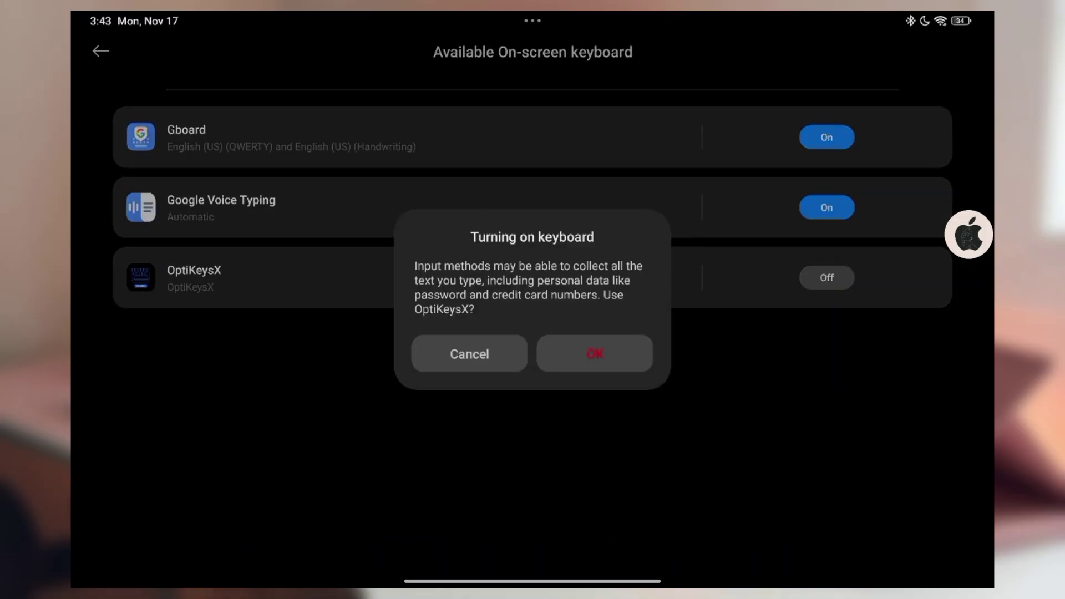
pyautogui.click(624, 352)
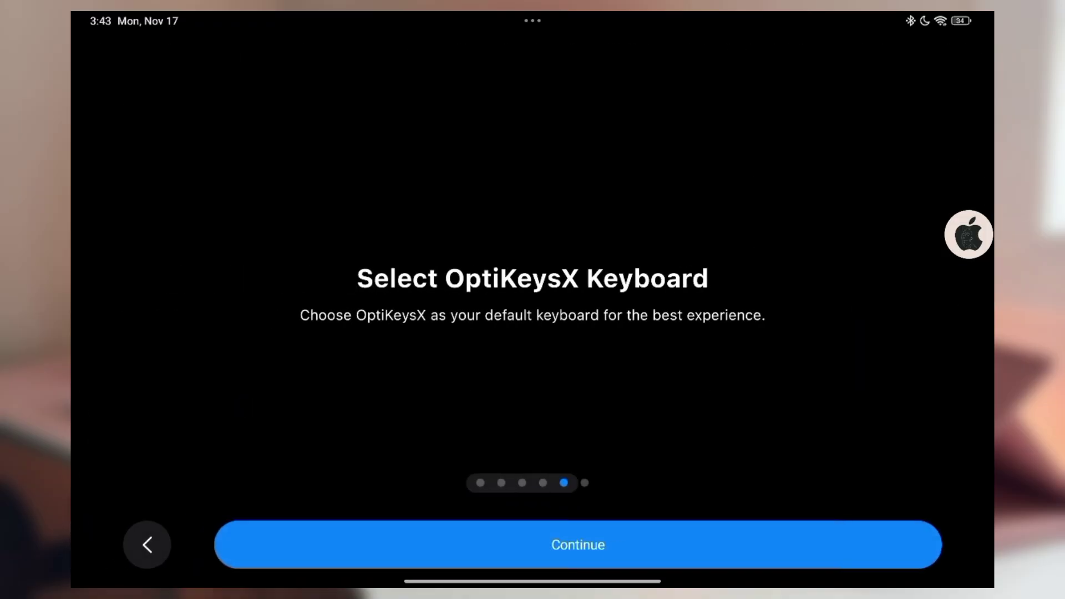
pyautogui.click(685, 544)
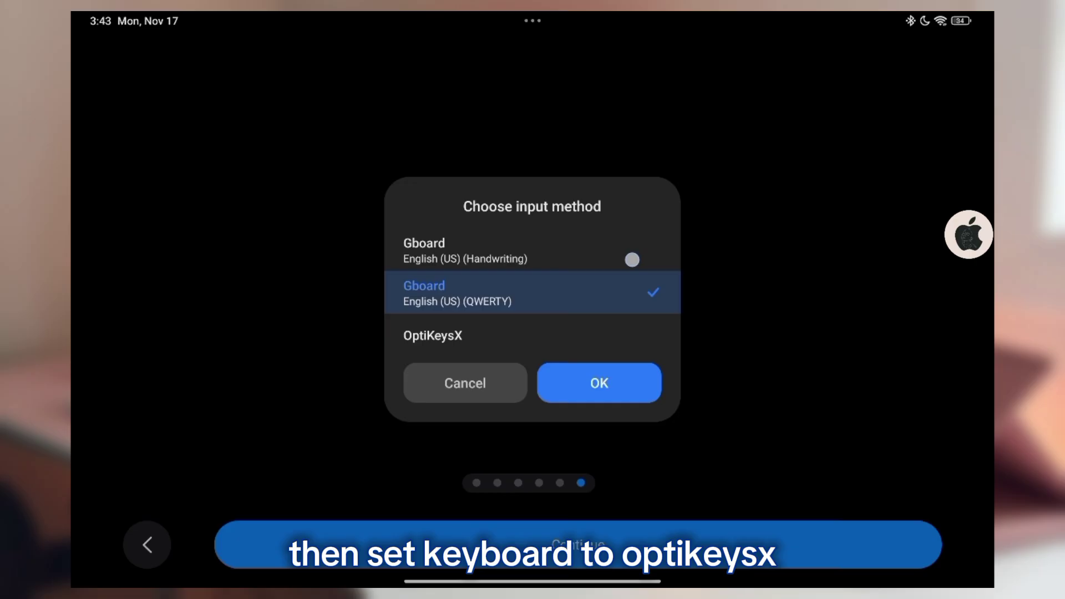
pyautogui.click(574, 342)
pyautogui.click(601, 379)
# - Finish setup and add Esperanto as a keyboard subtype
pyautogui.click(399, 549)
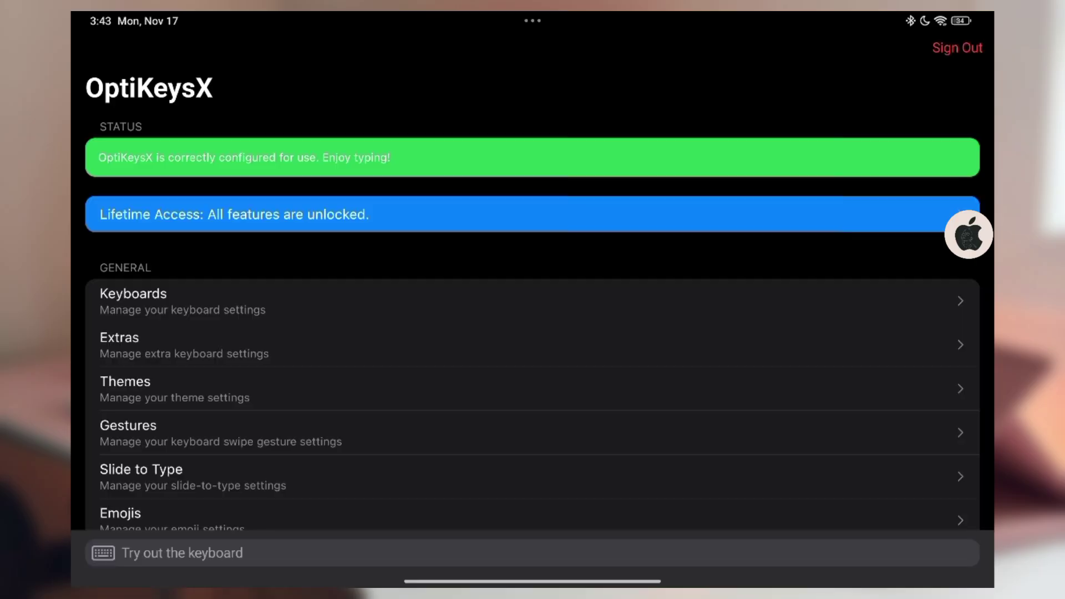
pyautogui.scroll(-3, 821, 376)
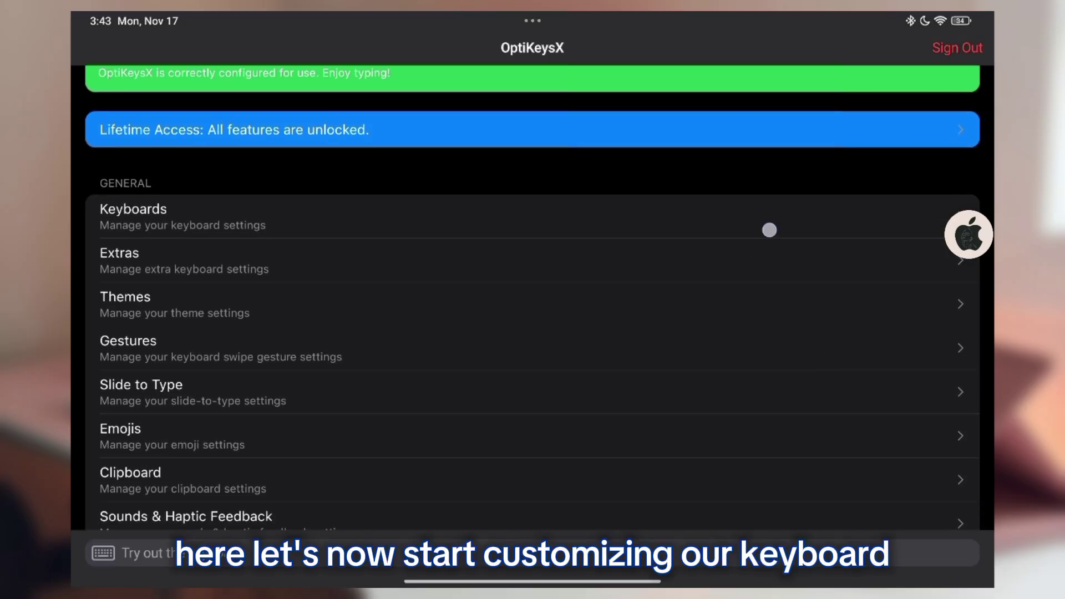
pyautogui.click(842, 185)
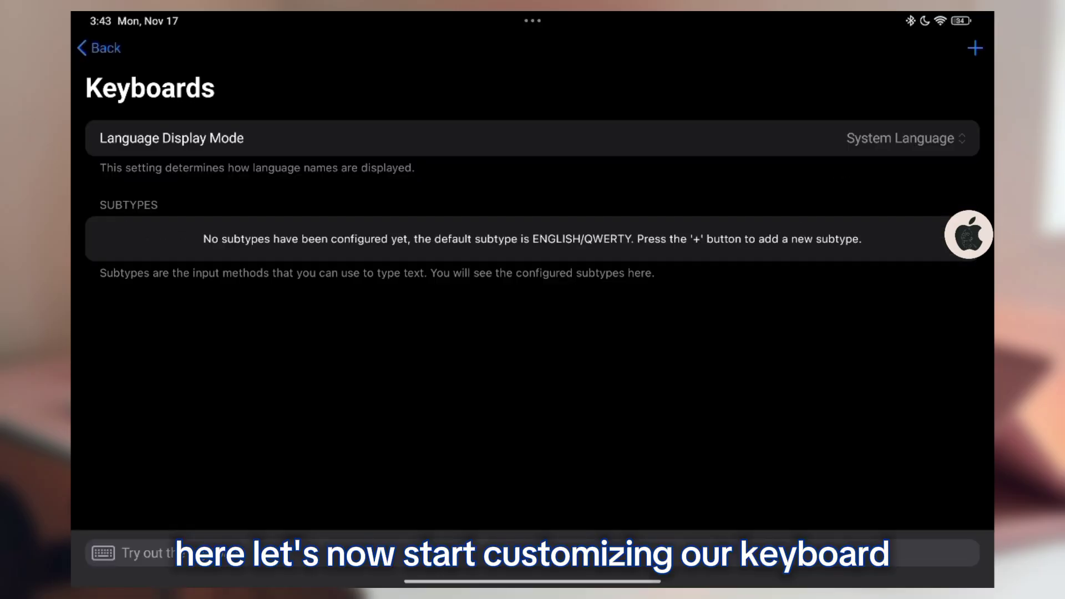
pyautogui.click(978, 54)
pyautogui.scroll(-3, 564, 352)
pyautogui.scroll(-5, 702, 240)
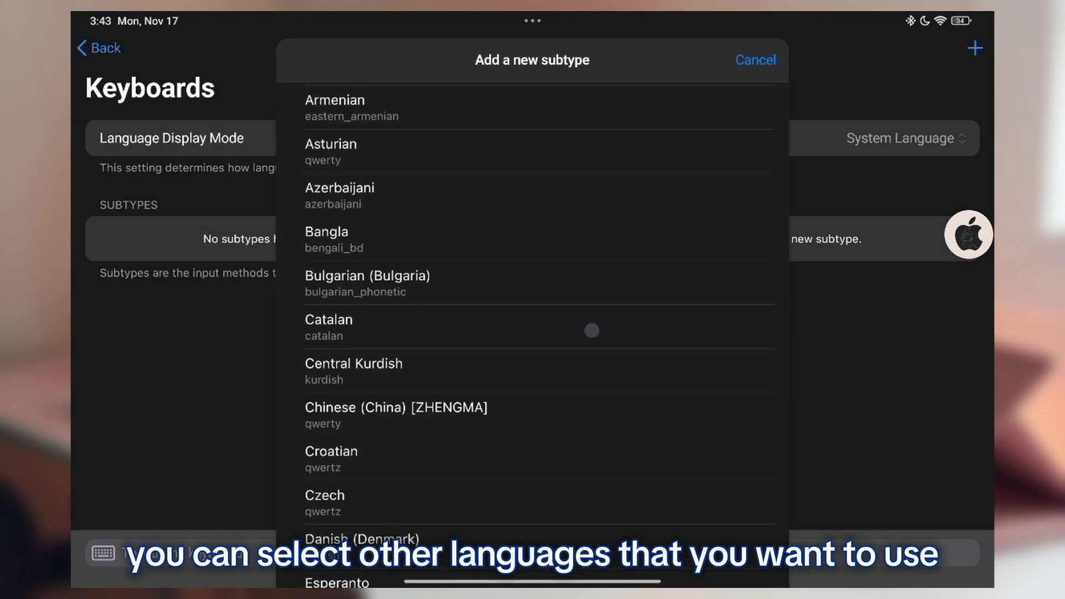
pyautogui.scroll(-5, 591, 330)
pyautogui.scroll(-5, 555, 397)
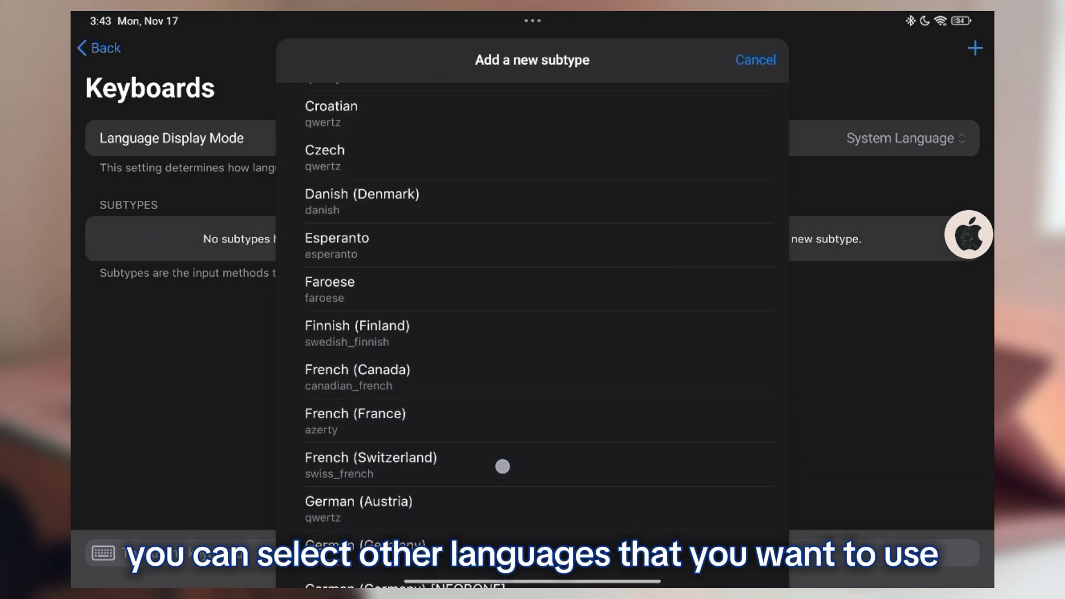
pyautogui.click(553, 377)
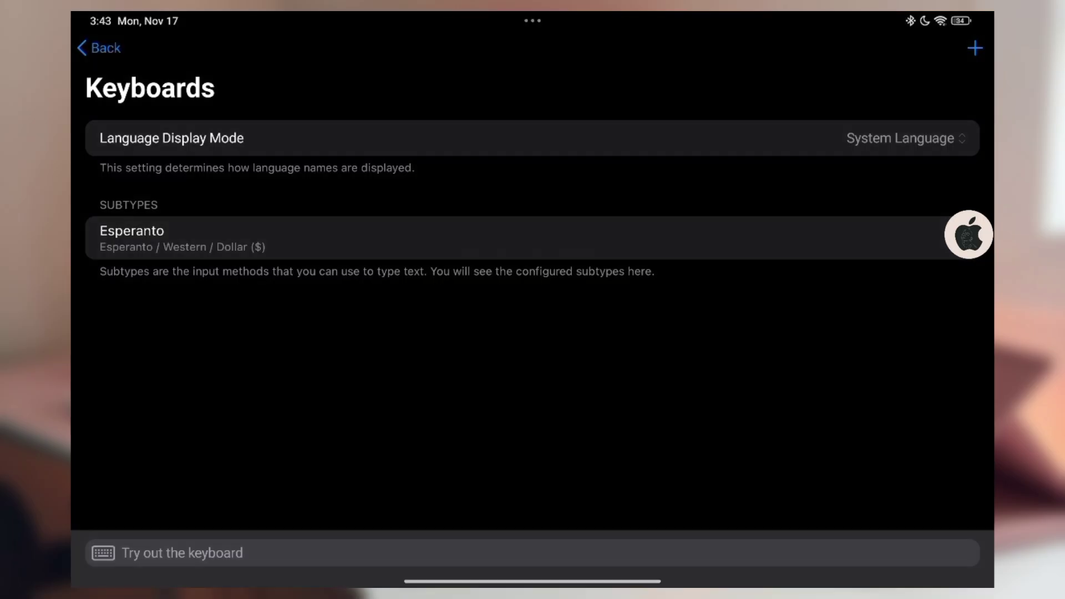
# - Add Portuguese (Brazil) as a subtype and return to the main settings
pyautogui.click(975, 48)
pyautogui.scroll(-10, 492, 450)
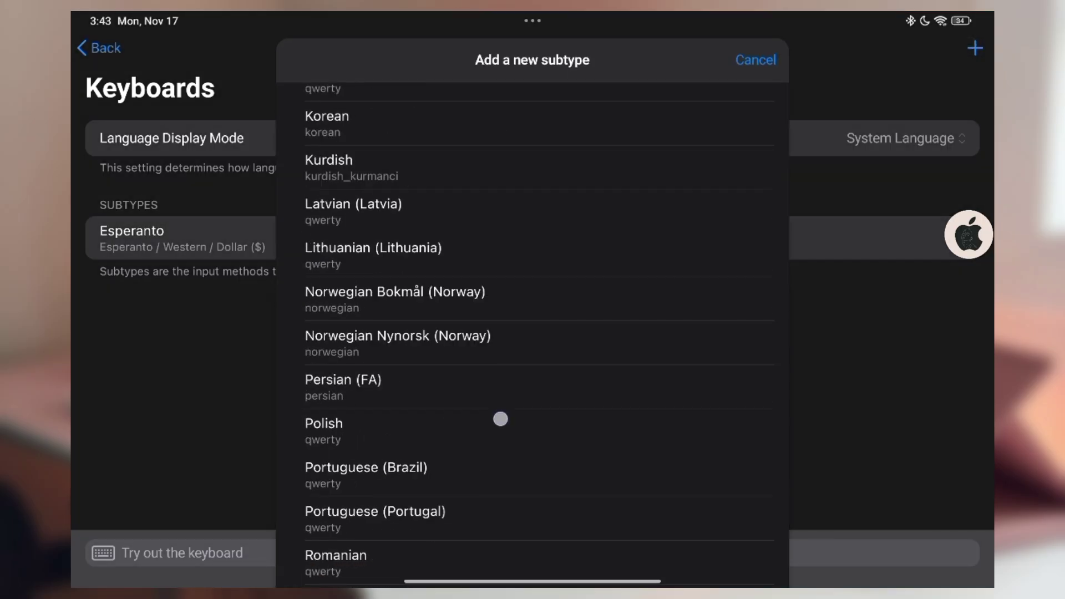
pyautogui.scroll(-5, 502, 414)
pyautogui.click(599, 292)
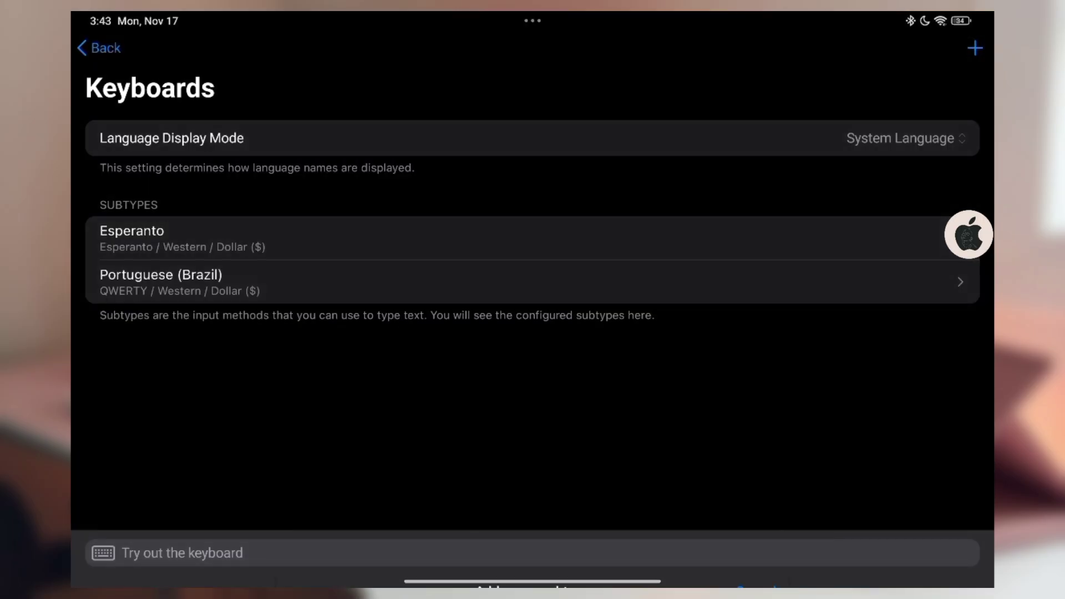
pyautogui.press('super+bracketleft')
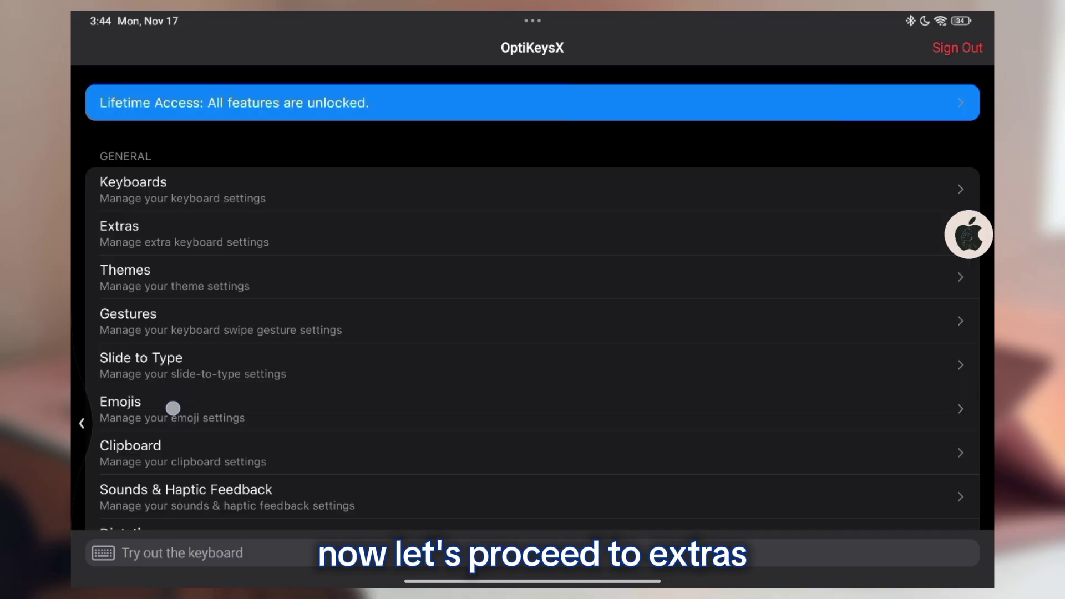
# - Enable the blur effect in Extras, keep English as settings language, and reopen Extras
pyautogui.click(325, 237)
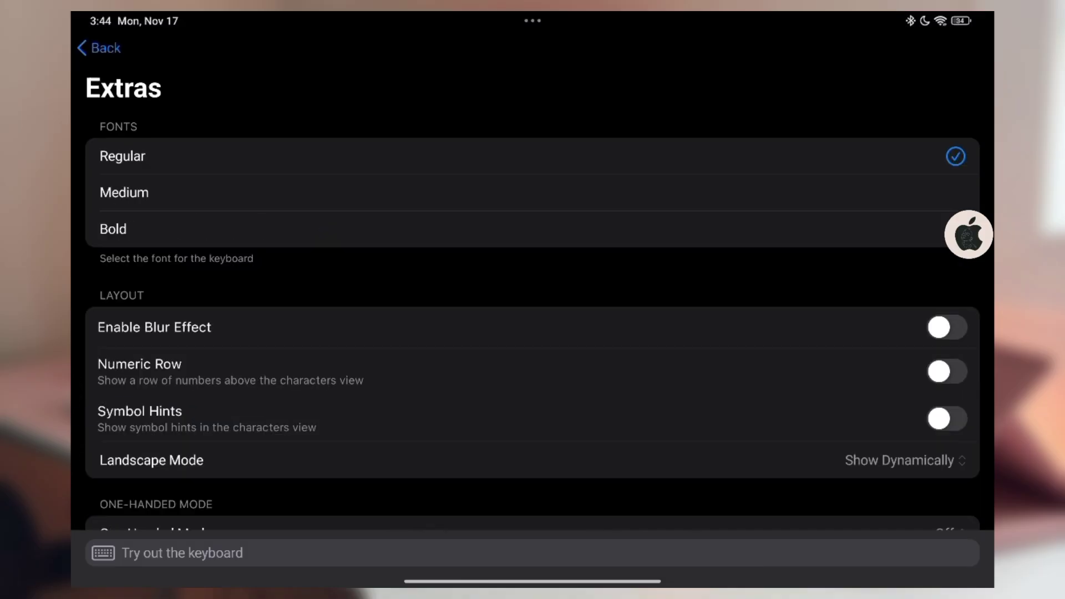
pyautogui.scroll(-1, 888, 156)
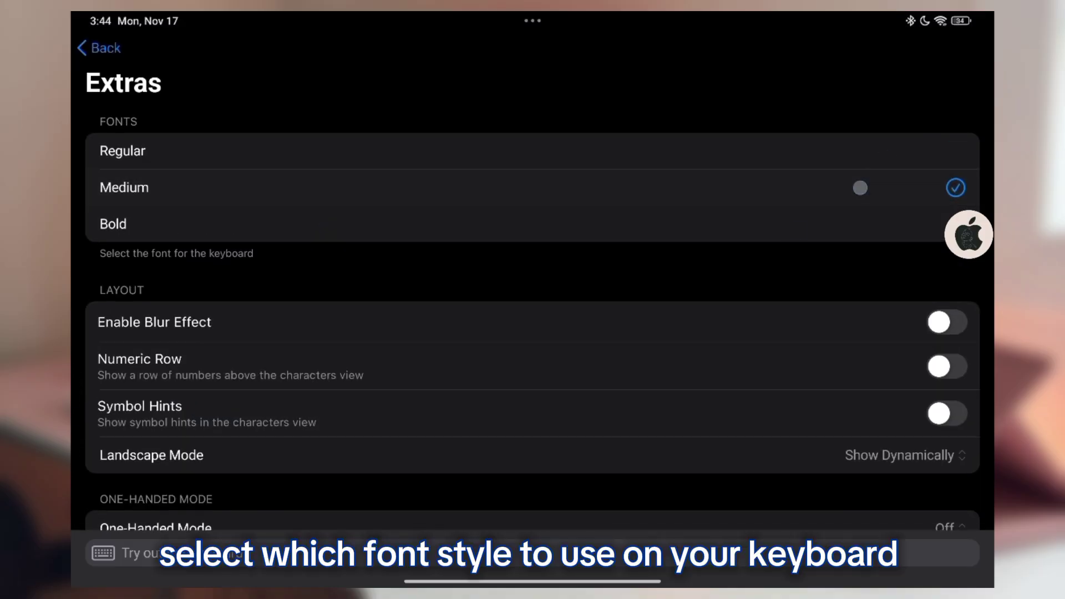
pyautogui.scroll(-2, 813, 202)
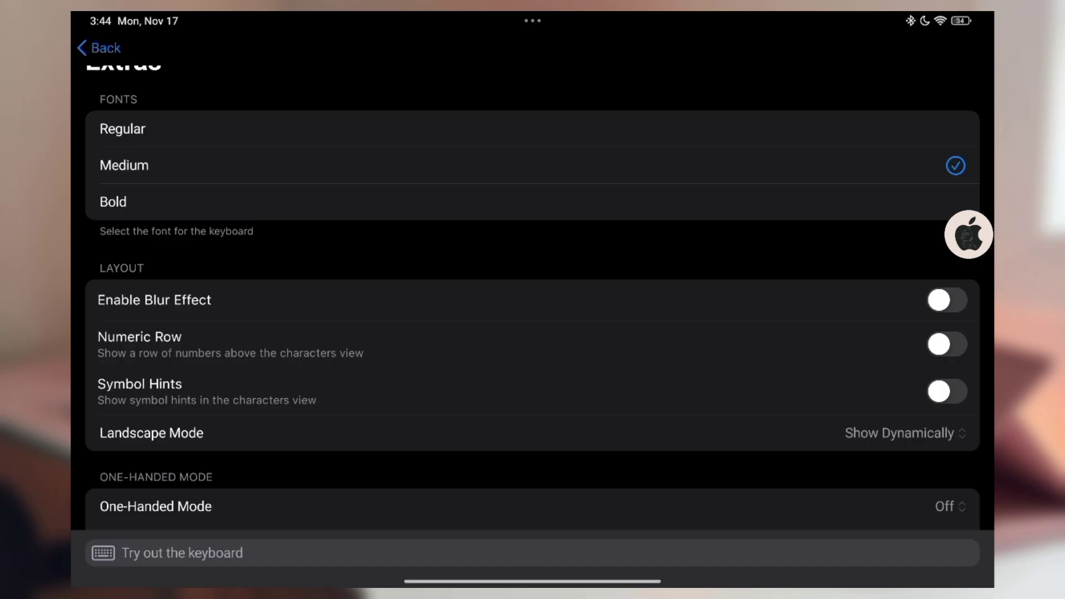
pyautogui.click(947, 299)
pyautogui.scroll(-3, 969, 235)
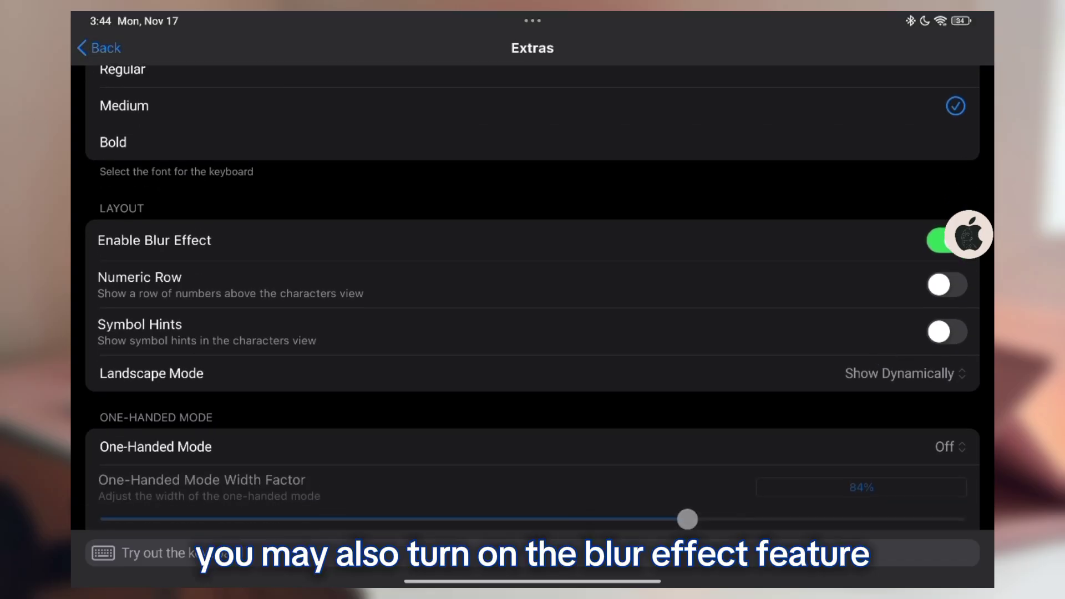
pyautogui.scroll(-3, 969, 235)
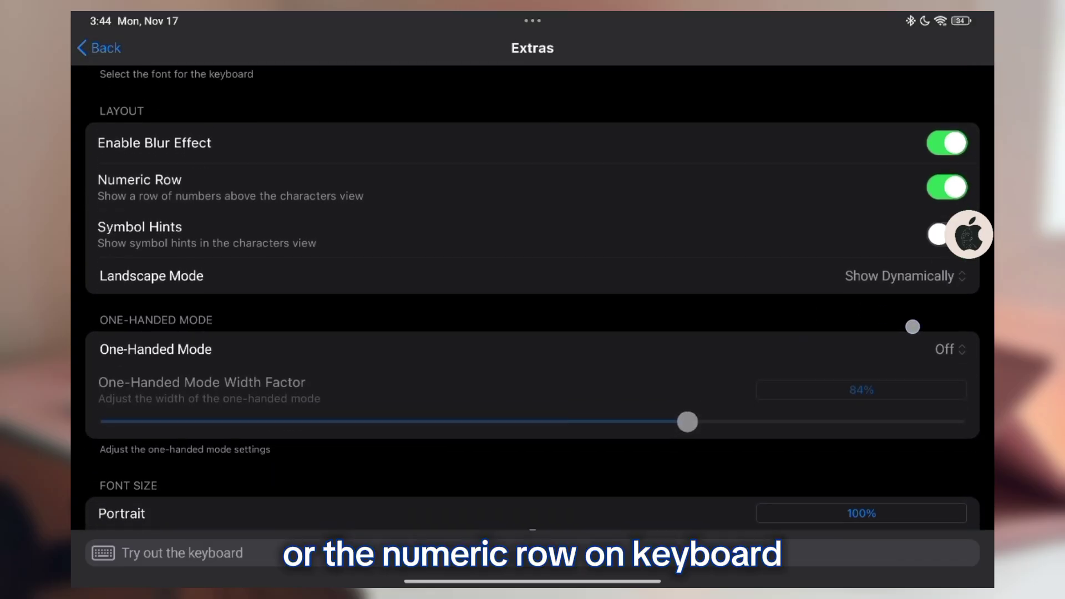
pyautogui.scroll(-3, 969, 235)
pyautogui.scroll(-2, 767, 334)
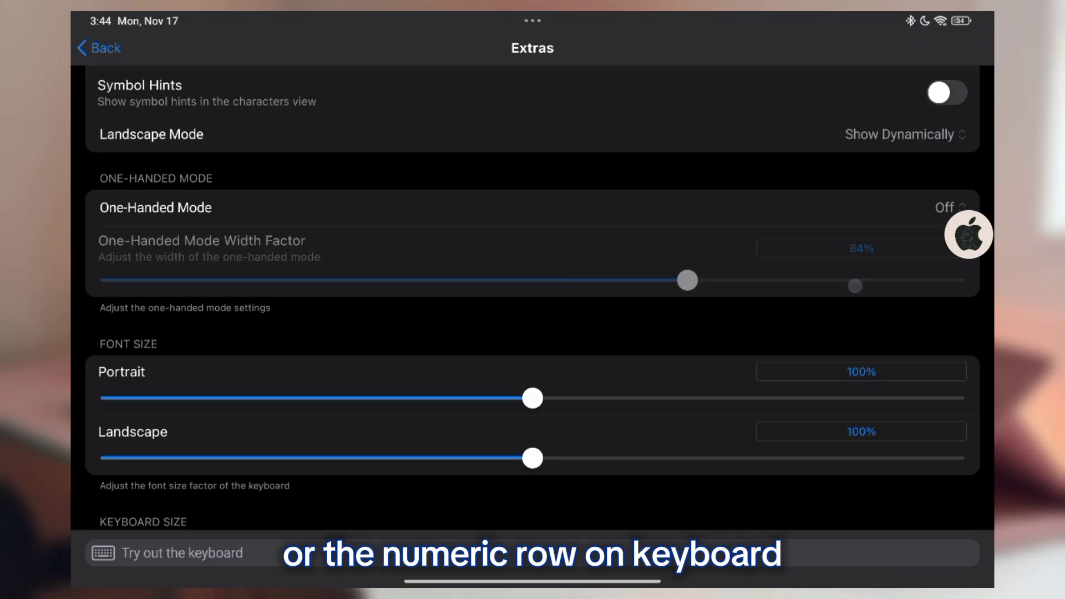
pyautogui.scroll(-4, 854, 286)
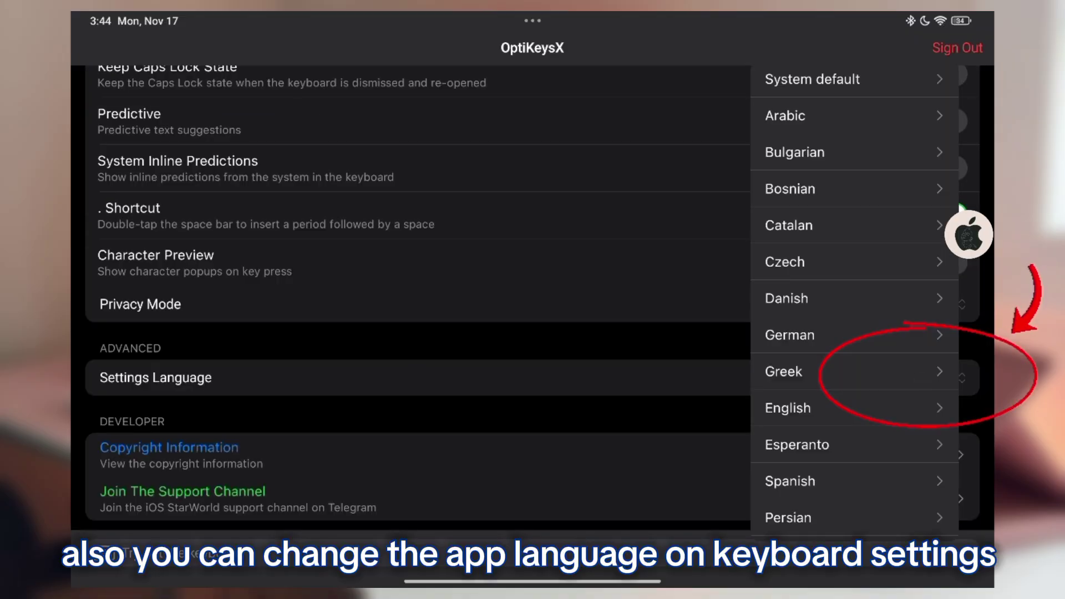
pyautogui.click(903, 418)
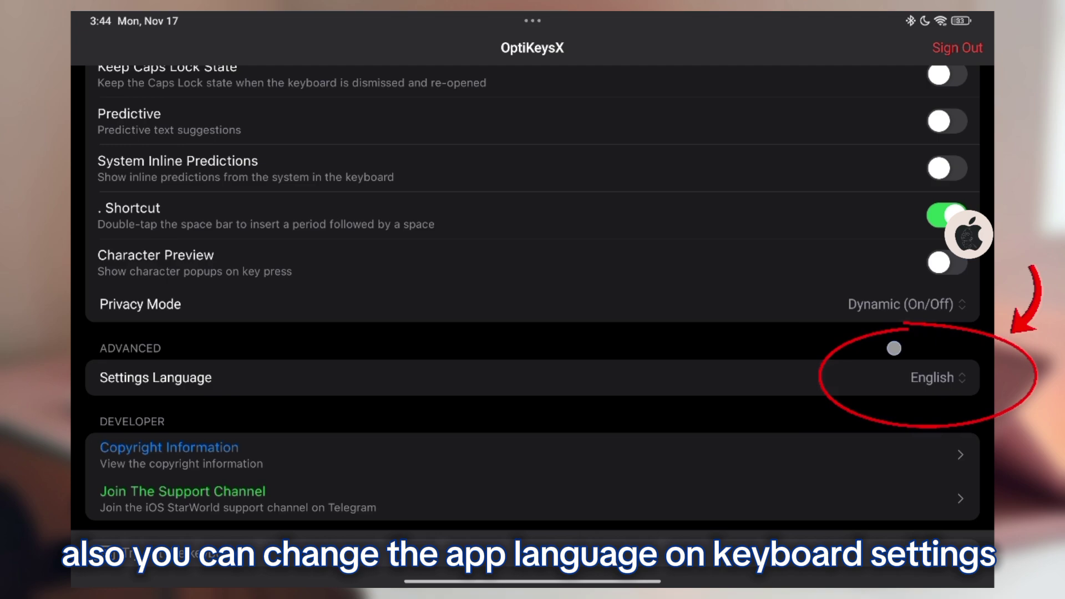
pyautogui.scroll(1, 891, 353)
pyautogui.scroll(15, 861, 362)
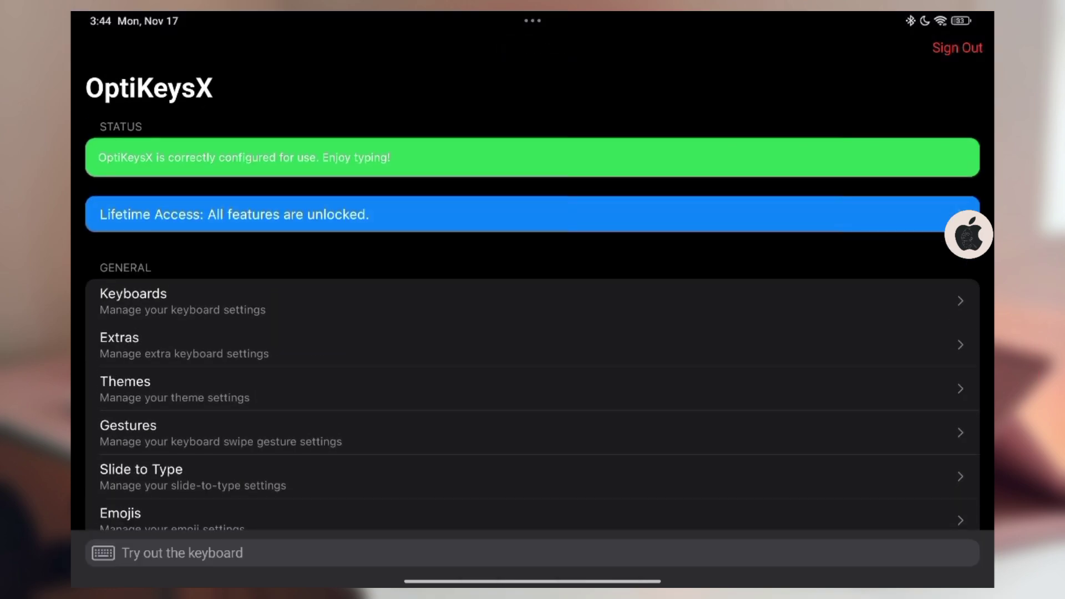
pyautogui.click(458, 340)
pyautogui.scroll(-10, 457, 375)
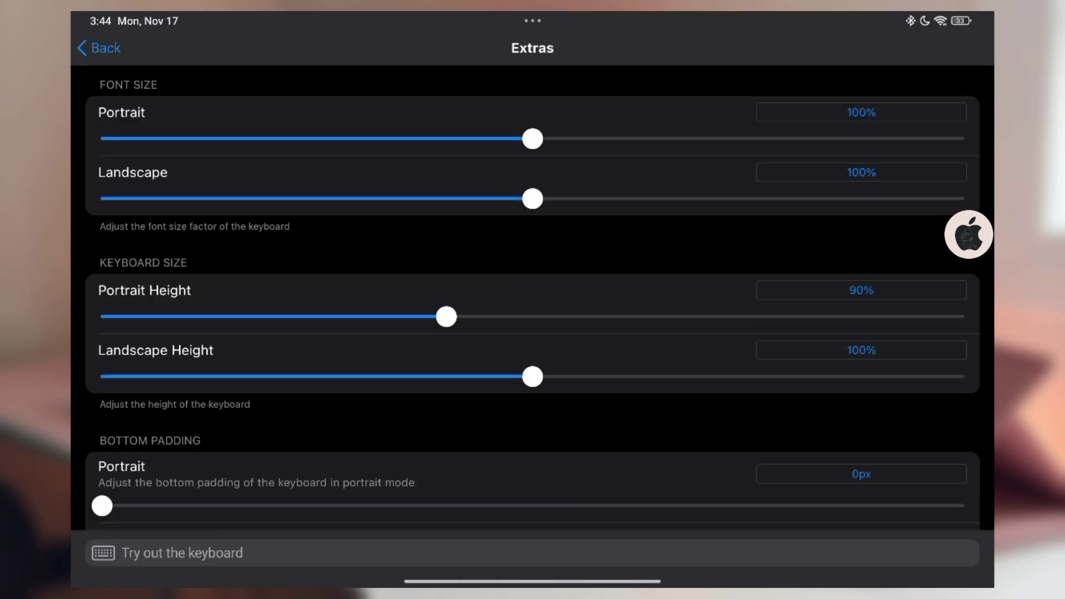
pyautogui.scroll(-2, 458, 428)
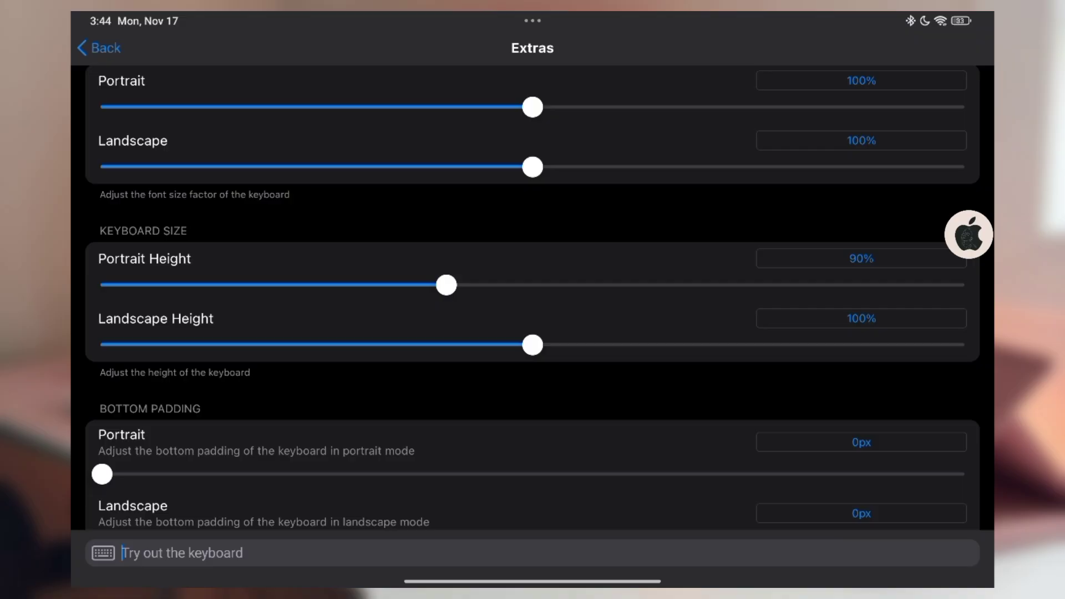
pyautogui.write('huuu')
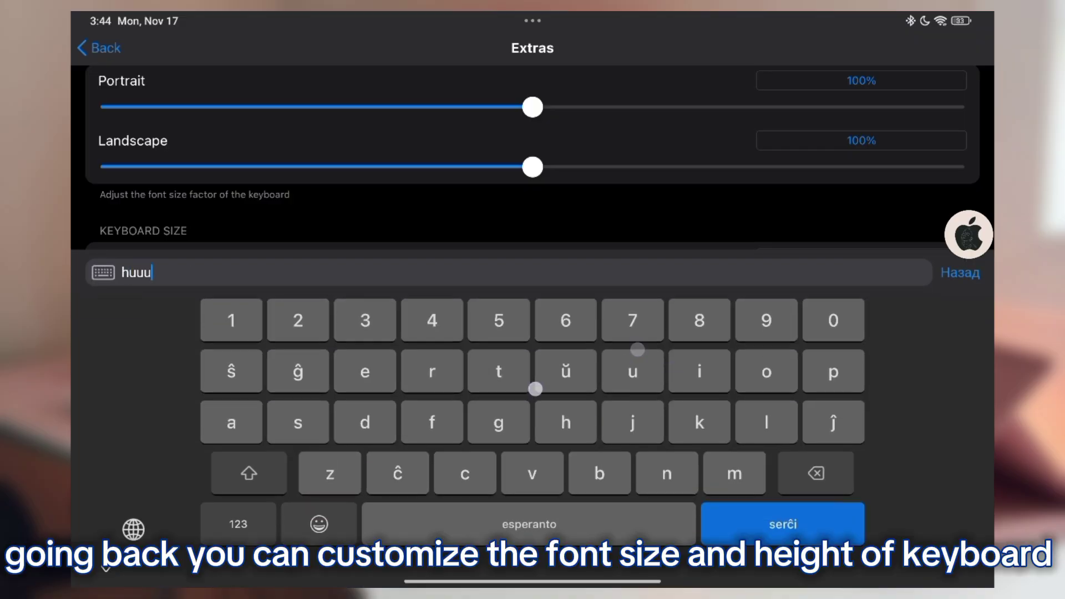
pyautogui.write('ŭghuŭ')
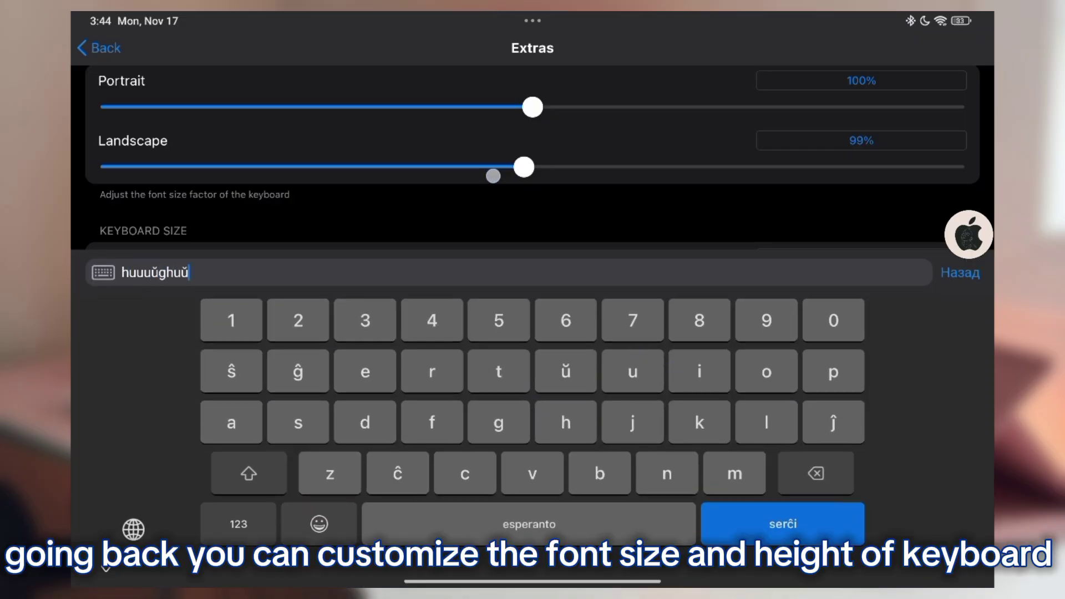
# - Lower landscape keyboard height to 80% and portrait height to 71%, test-typing a letter
pyautogui.moveTo(490, 167)
pyautogui.mouseDown()
pyautogui.moveTo(413, 188)
pyautogui.moveTo(532, 174)
pyautogui.moveTo(721, 175)
pyautogui.moveTo(575, 171)
pyautogui.mouseUp()
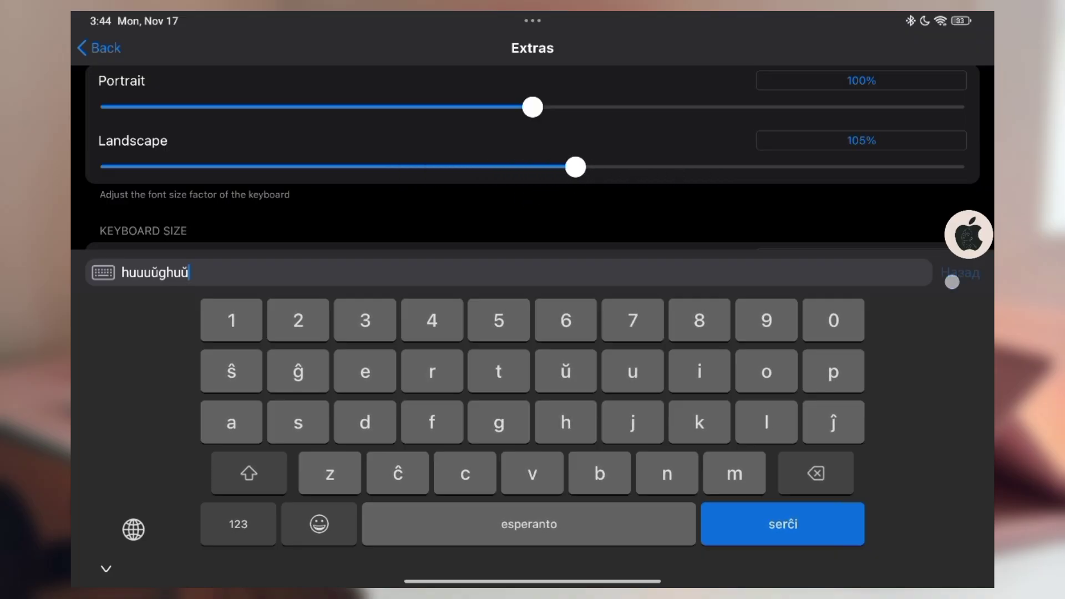
pyautogui.moveTo(354, 240); pyautogui.dragTo(384, 239)
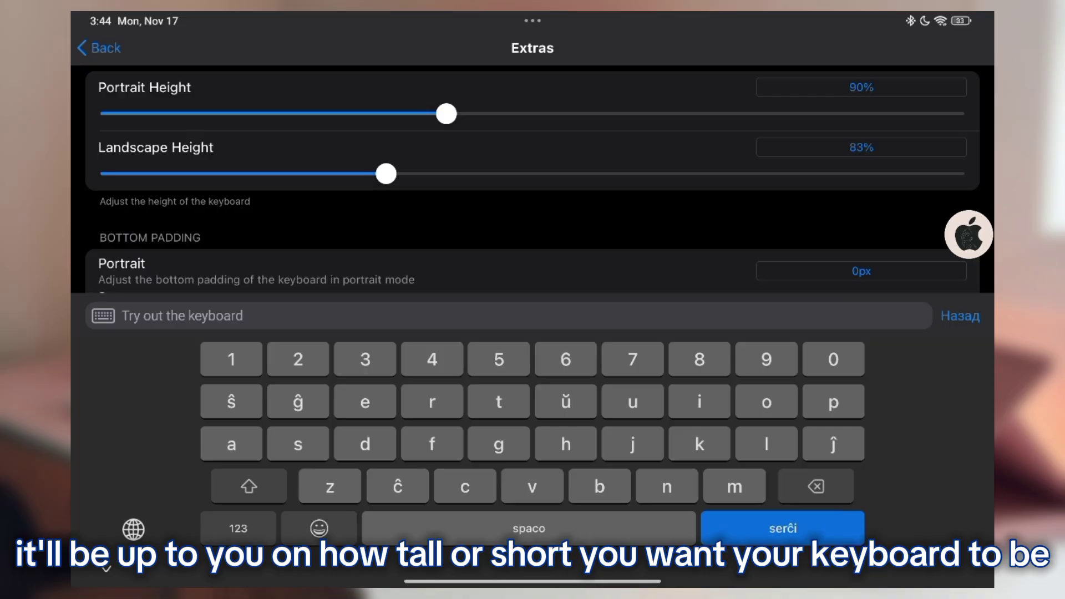
pyautogui.moveTo(386, 174)
pyautogui.mouseDown()
pyautogui.moveTo(405, 171)
pyautogui.moveTo(379, 180)
pyautogui.mouseUp()
pyautogui.scroll(-3, 552, 145)
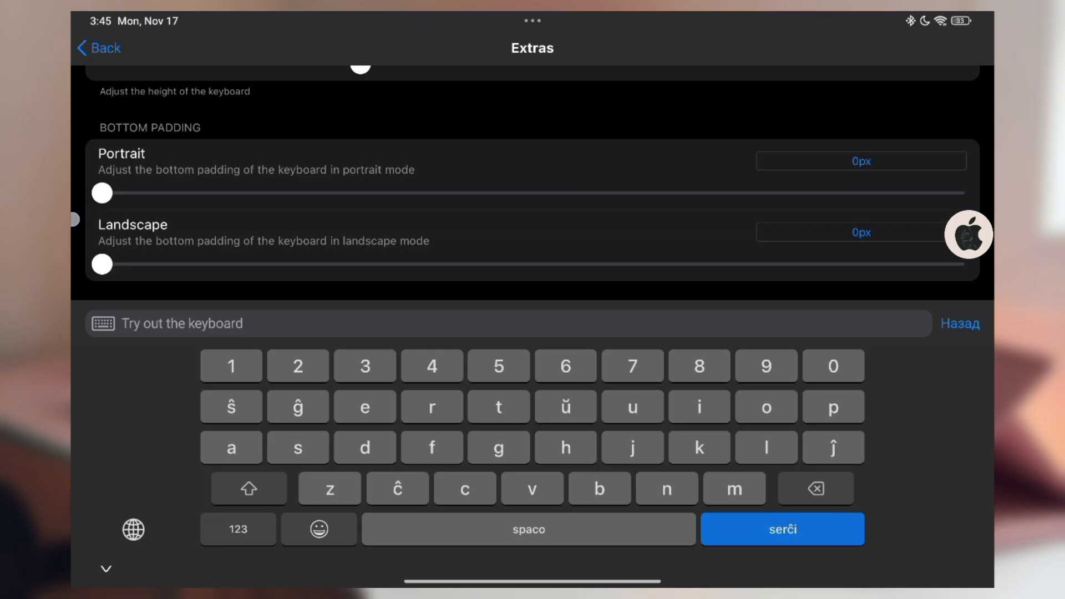
pyautogui.scroll(-1, 258, 243)
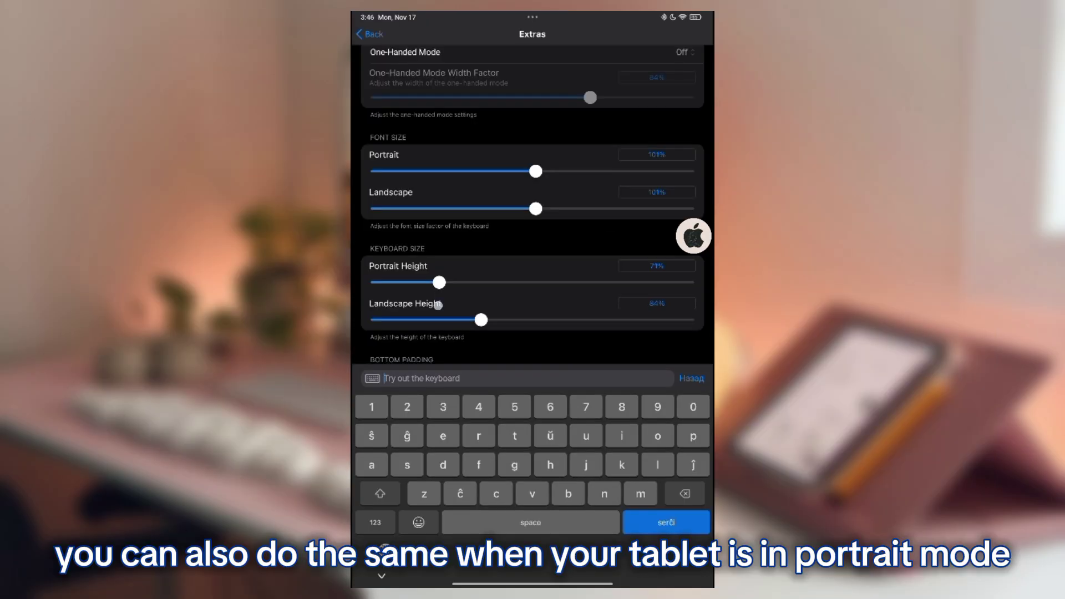
pyautogui.write('Hsu')
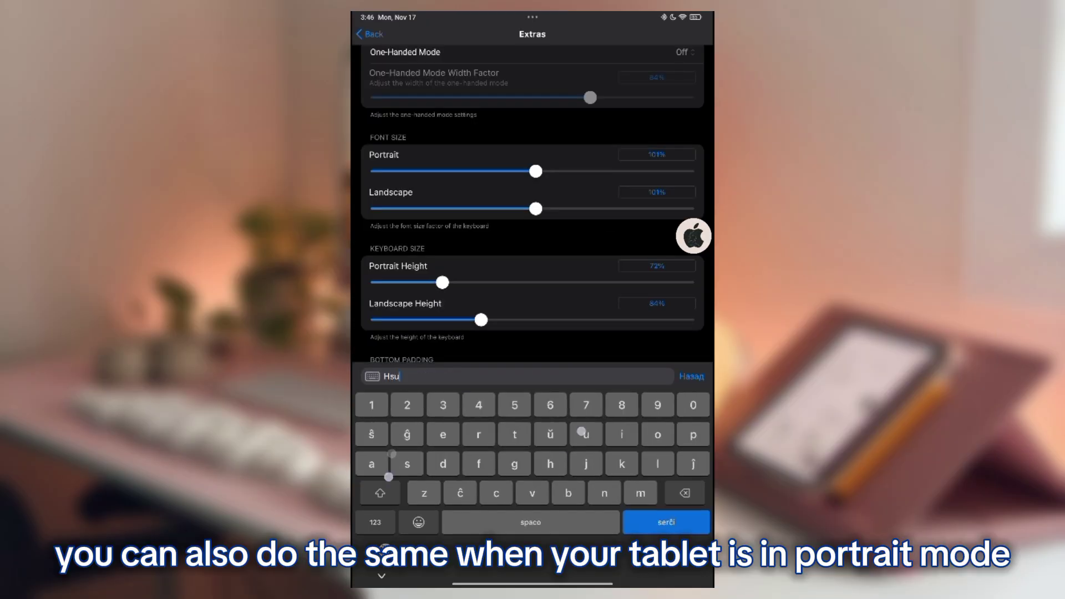
pyautogui.write('ahsua')
pyautogui.click(380, 493)
pyautogui.moveTo(440, 289); pyautogui.dragTo(429, 292)
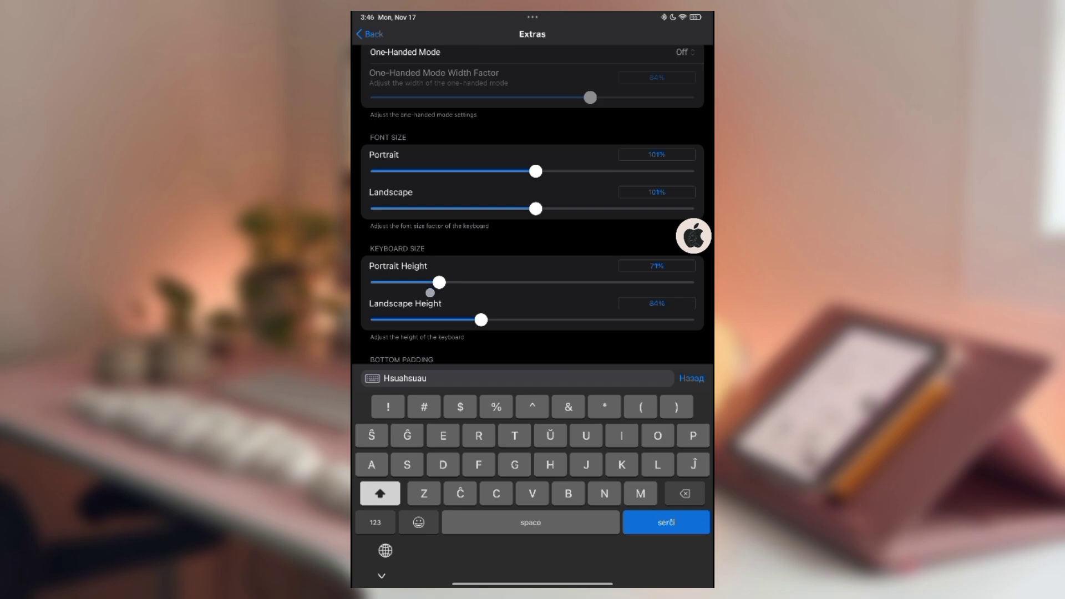
pyautogui.scroll(2, 533, 204)
pyautogui.click(381, 575)
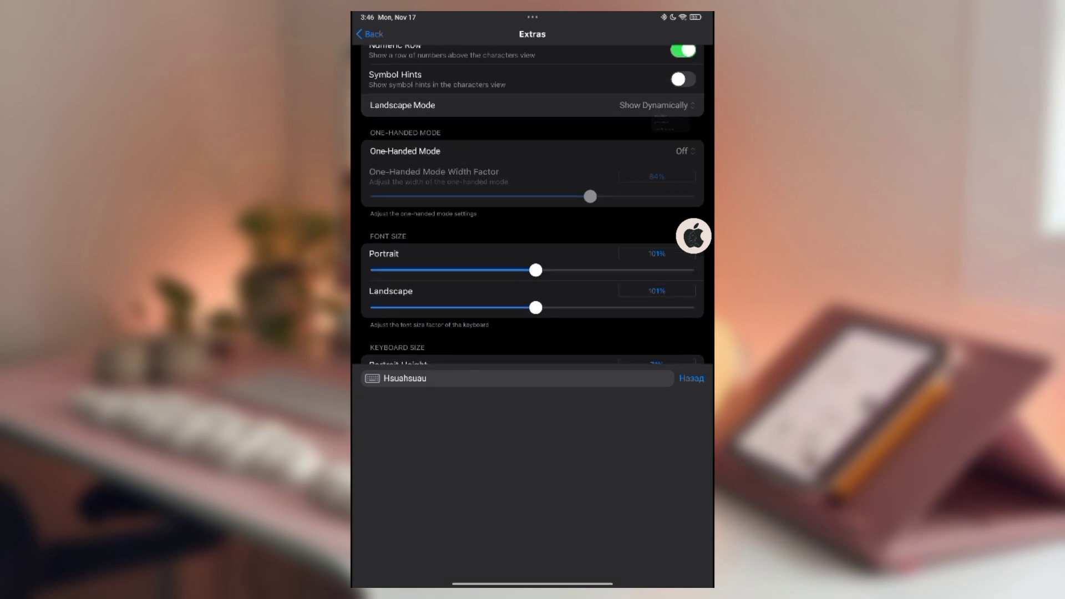
# - Keep iOS Light for light mode after previewing iOS Dark, and check iOS Dark for dark mode
pyautogui.click(369, 34)
pyautogui.click(191, 205)
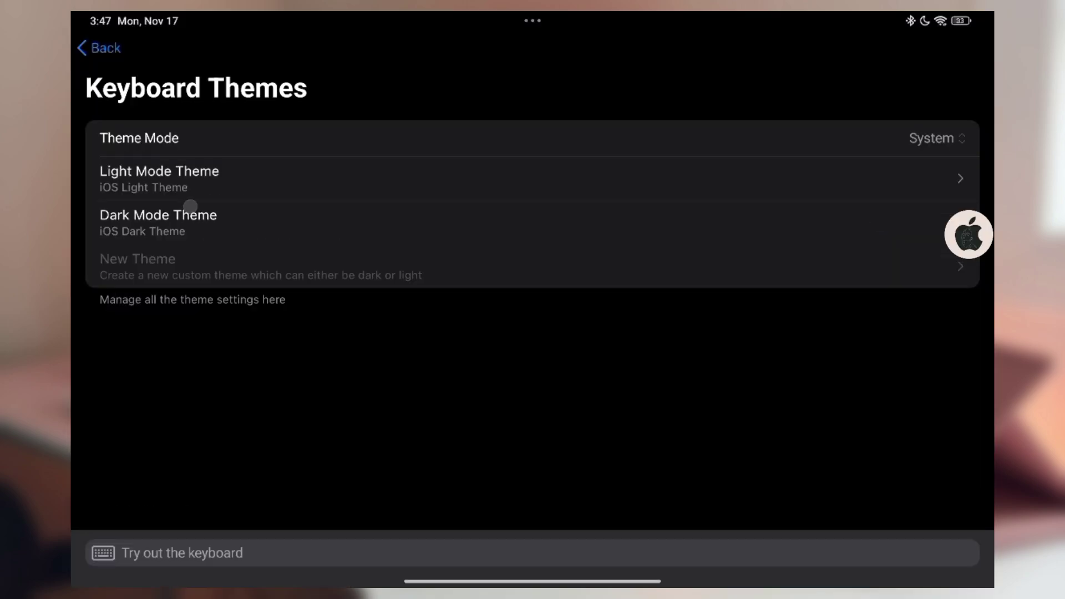
pyautogui.click(170, 183)
pyautogui.click(970, 553)
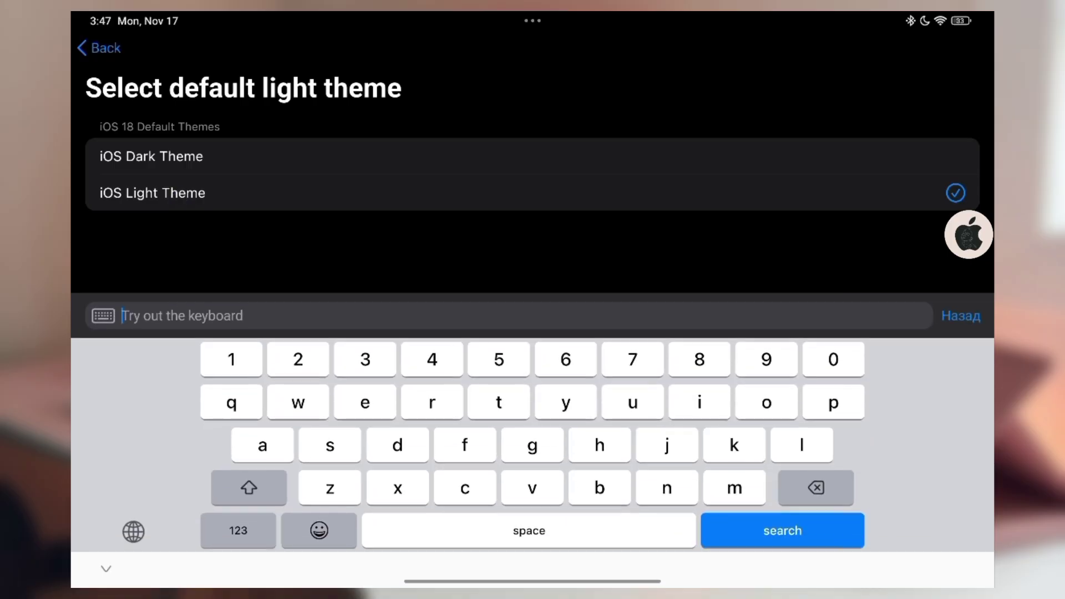
pyautogui.click(509, 314)
pyautogui.write('ubhiubj')
pyautogui.click(164, 167)
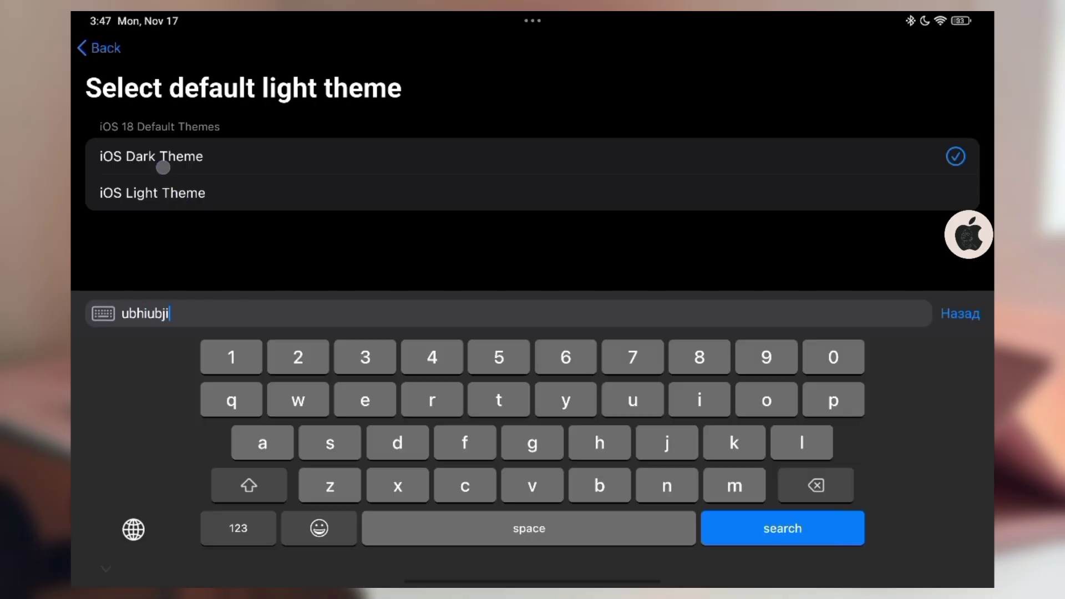
pyautogui.write('oj')
pyautogui.click(188, 207)
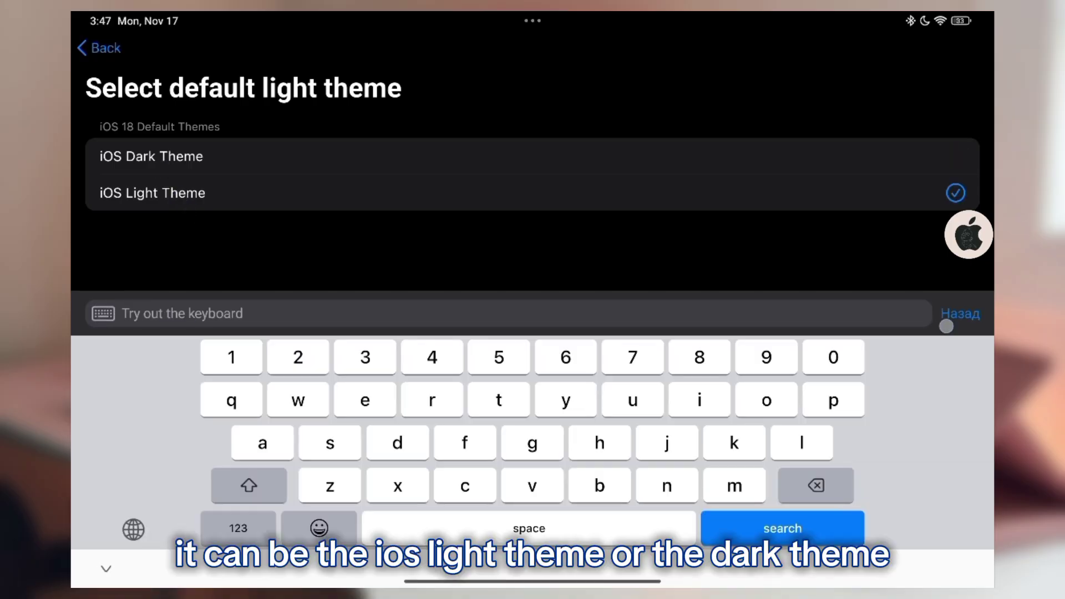
pyautogui.click(98, 47)
pyautogui.click(159, 221)
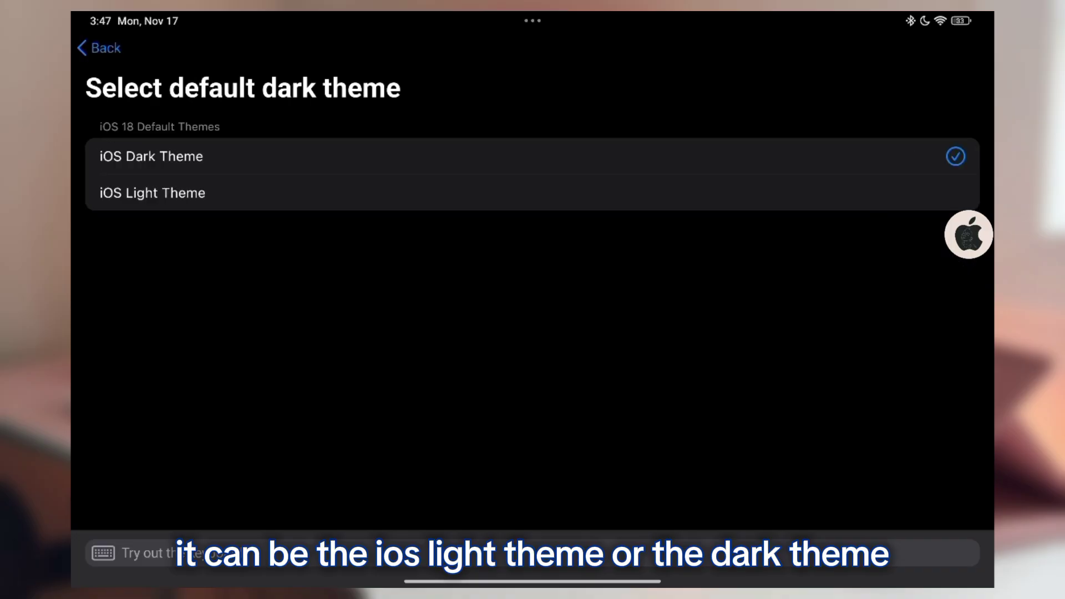
pyautogui.click(98, 48)
# - Pick a new default emoji skin tone and enable emoji dynamic search and history
pyautogui.click(98, 48)
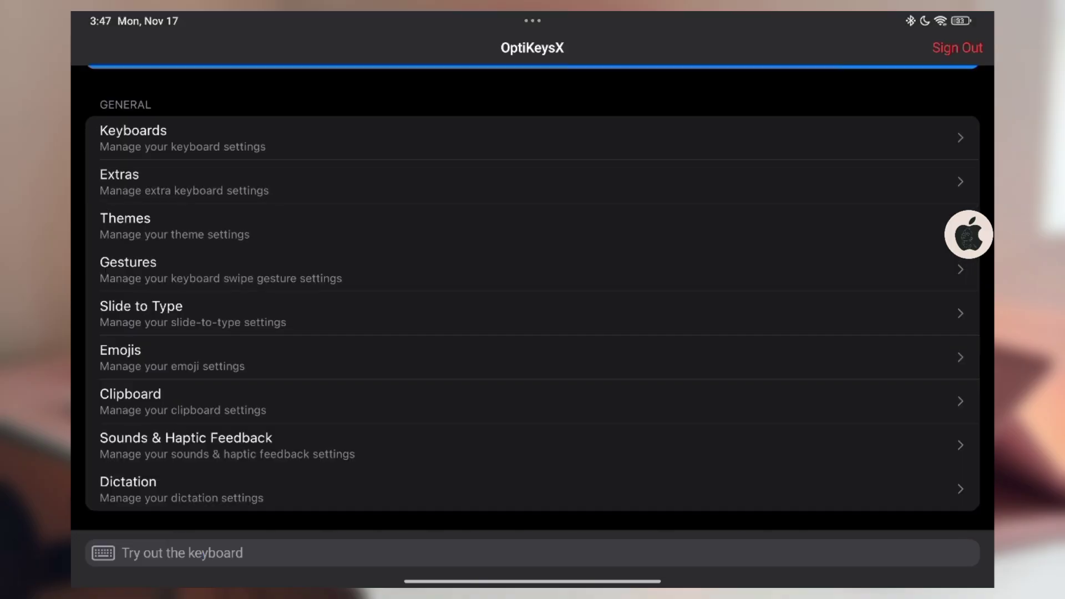
pyautogui.click(121, 356)
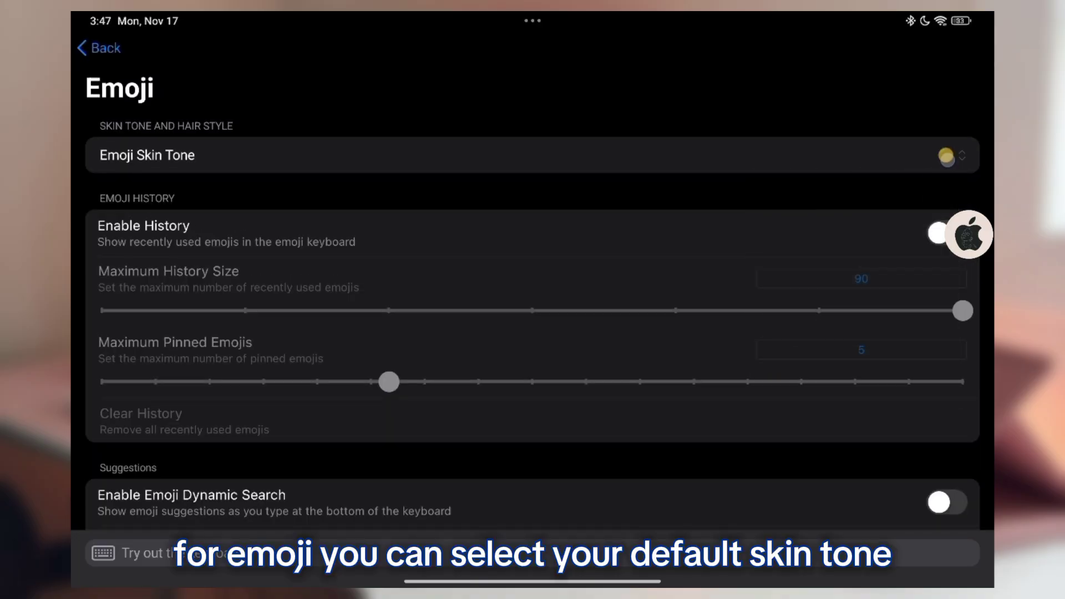
pyautogui.click(774, 294)
pyautogui.scroll(-3, 533, 333)
pyautogui.scroll(-2, 861, 334)
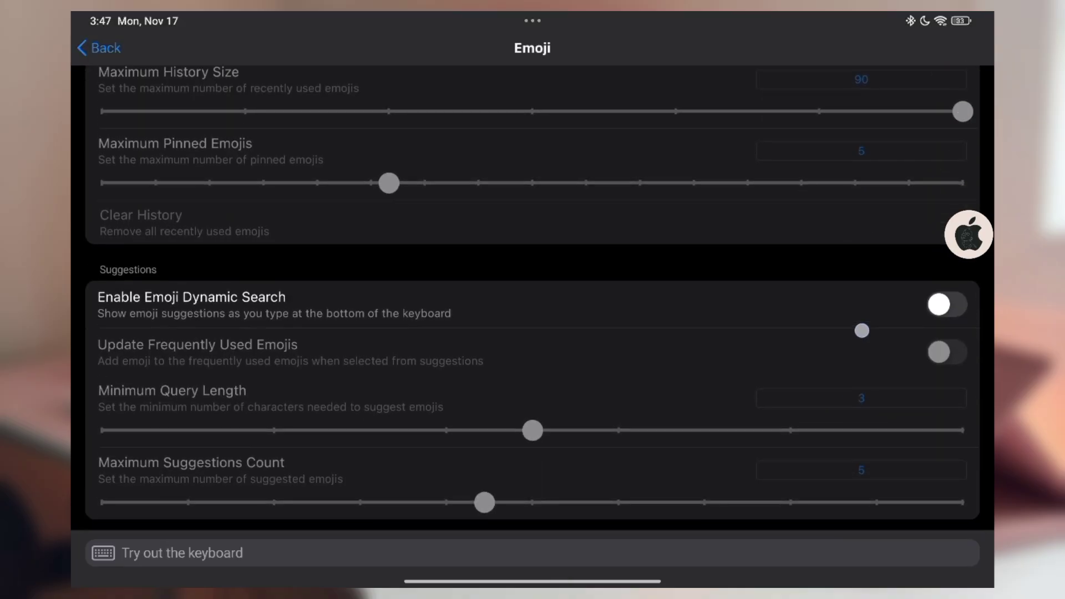
pyautogui.click(946, 307)
pyautogui.scroll(1, 880, 358)
pyautogui.scroll(2, 876, 400)
pyautogui.scroll(1, 876, 400)
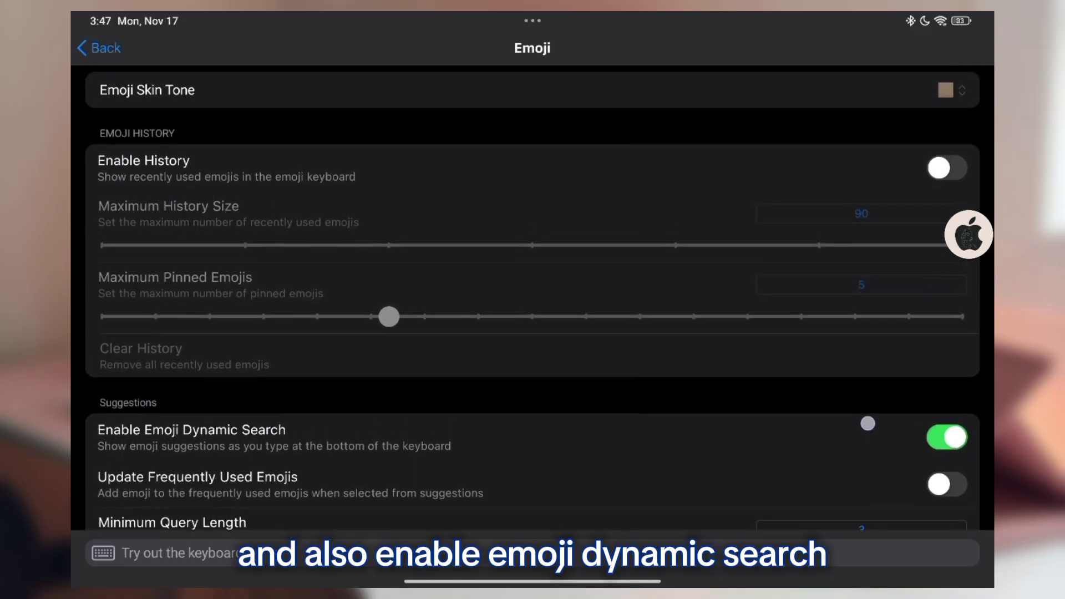
pyautogui.scroll(-2, 869, 422)
pyautogui.scroll(2, 910, 309)
pyautogui.click(947, 144)
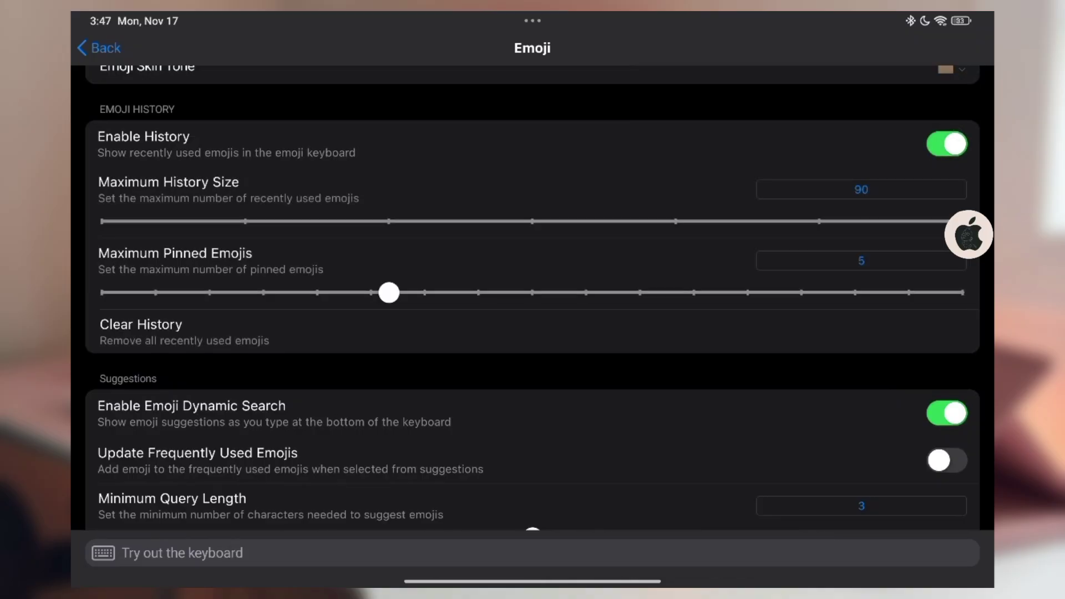
pyautogui.scroll(-2, 534, 295)
pyautogui.click(100, 48)
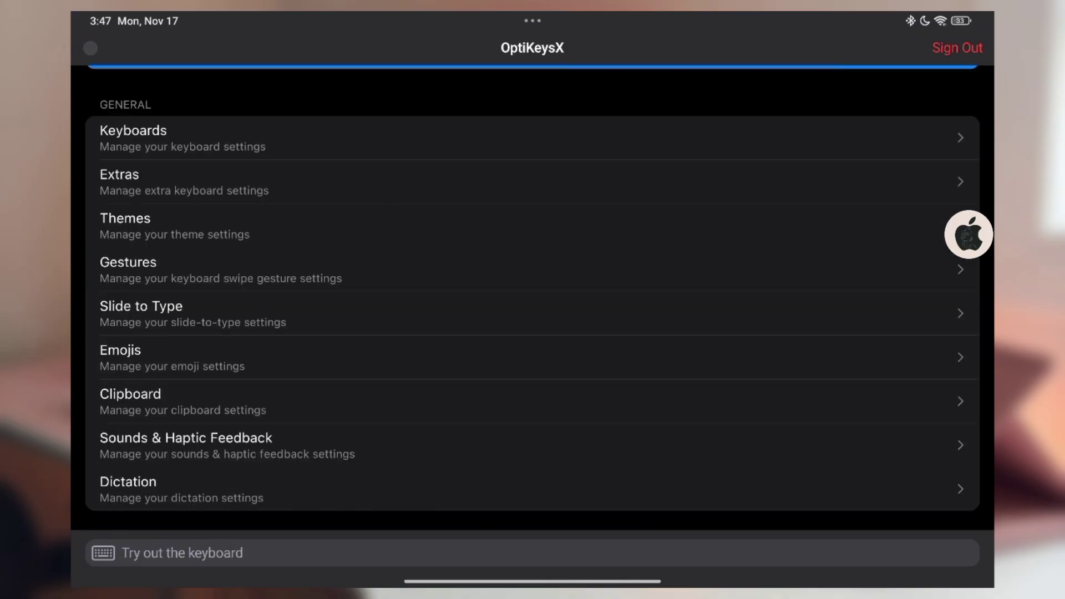
pyautogui.scroll(-2, 725, 375)
pyautogui.scroll(-1, 726, 375)
# - Turn on OptiKeysX typing sound feedback and switch off Do Not Disturb
pyautogui.click(745, 337)
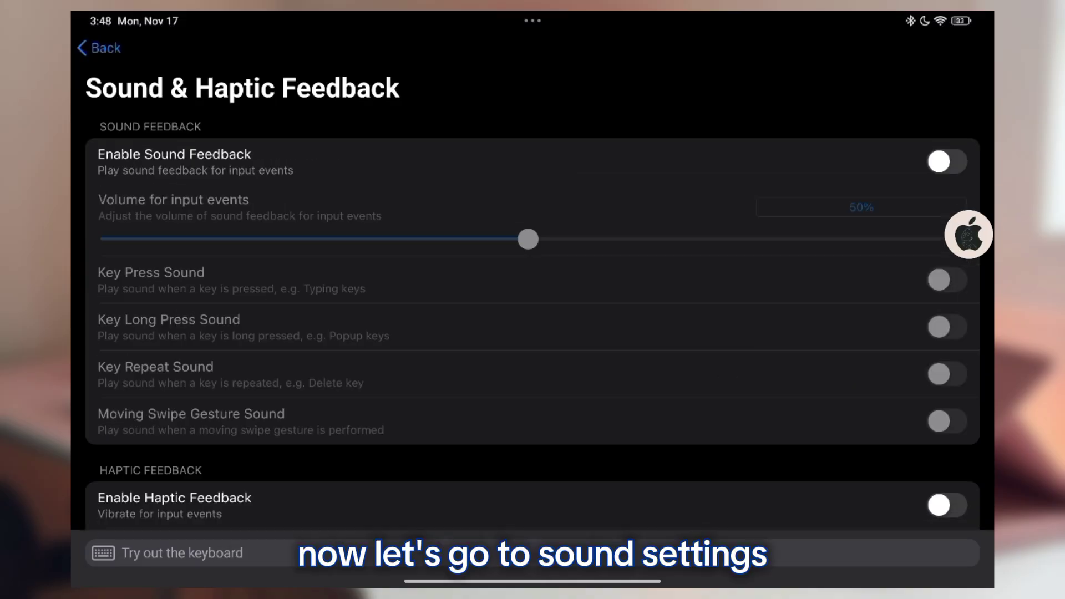
pyautogui.click(947, 161)
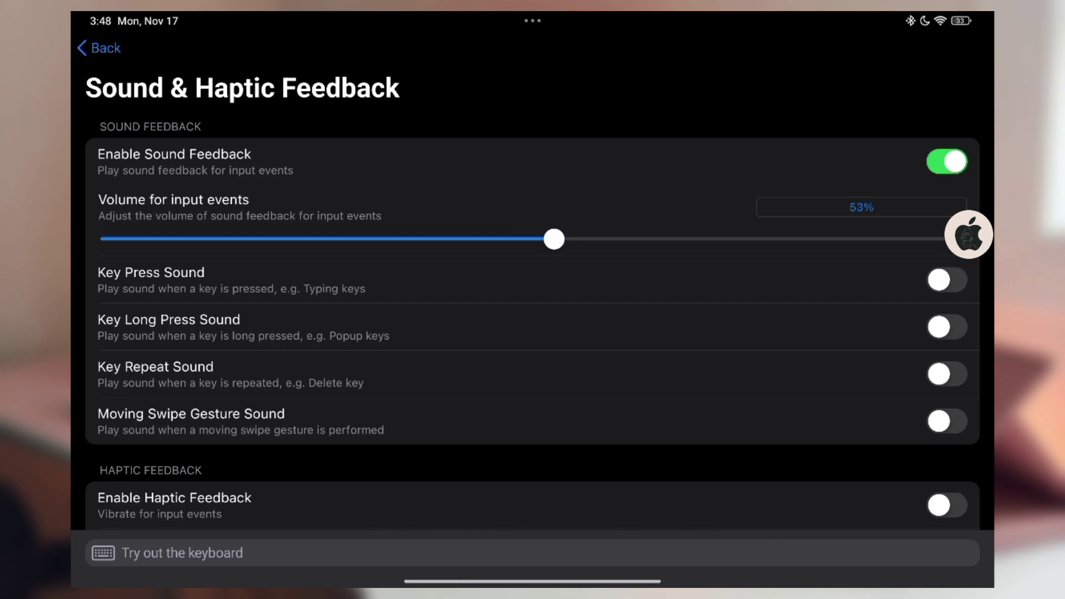
pyautogui.click(941, 21)
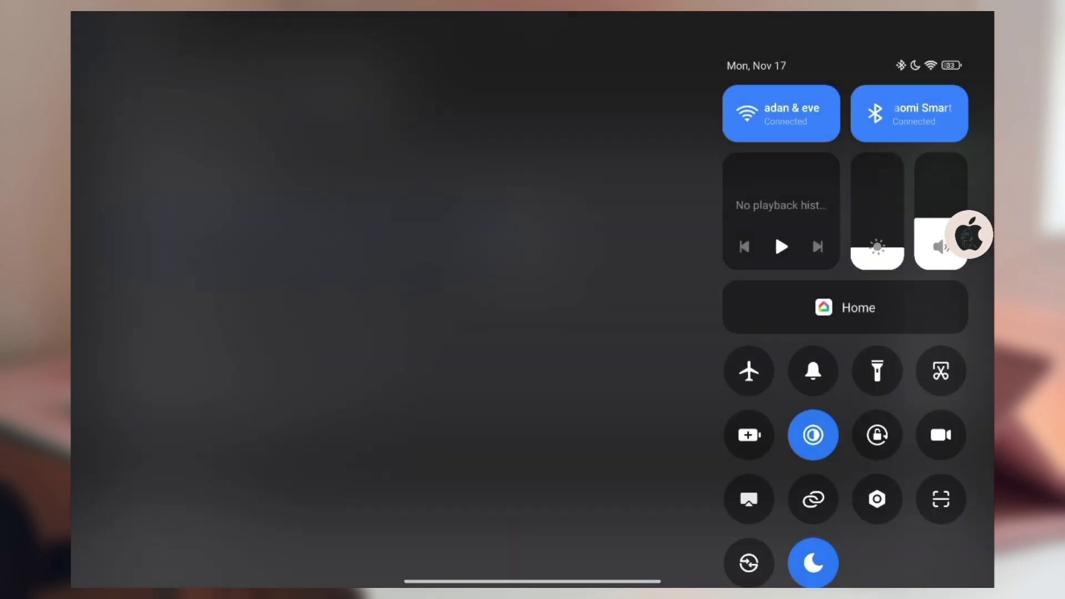
pyautogui.click(814, 563)
pyautogui.click(657, 399)
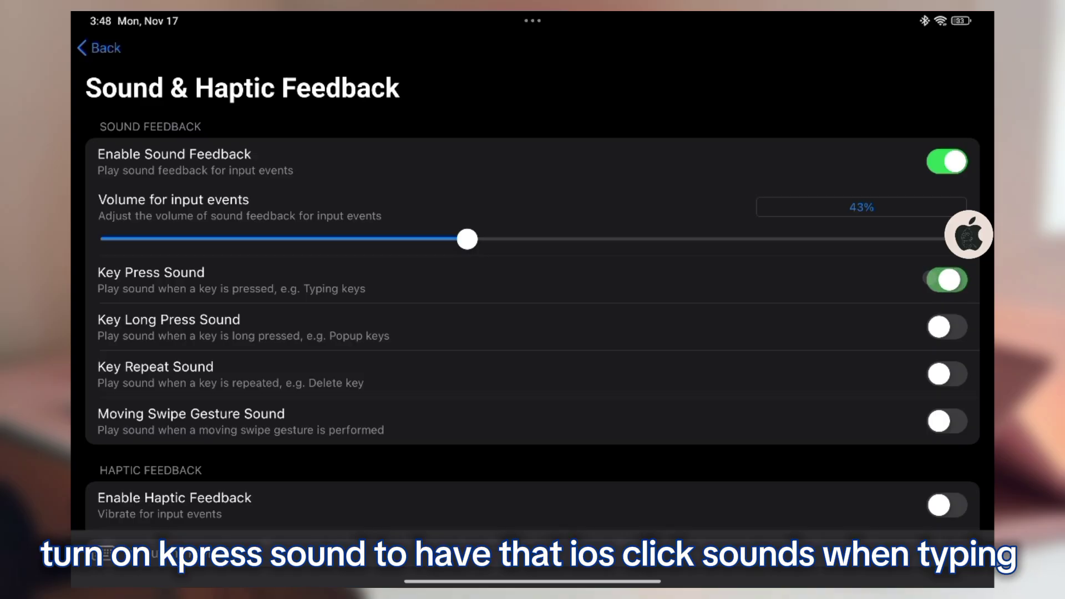
pyautogui.scroll(-3, 516, 386)
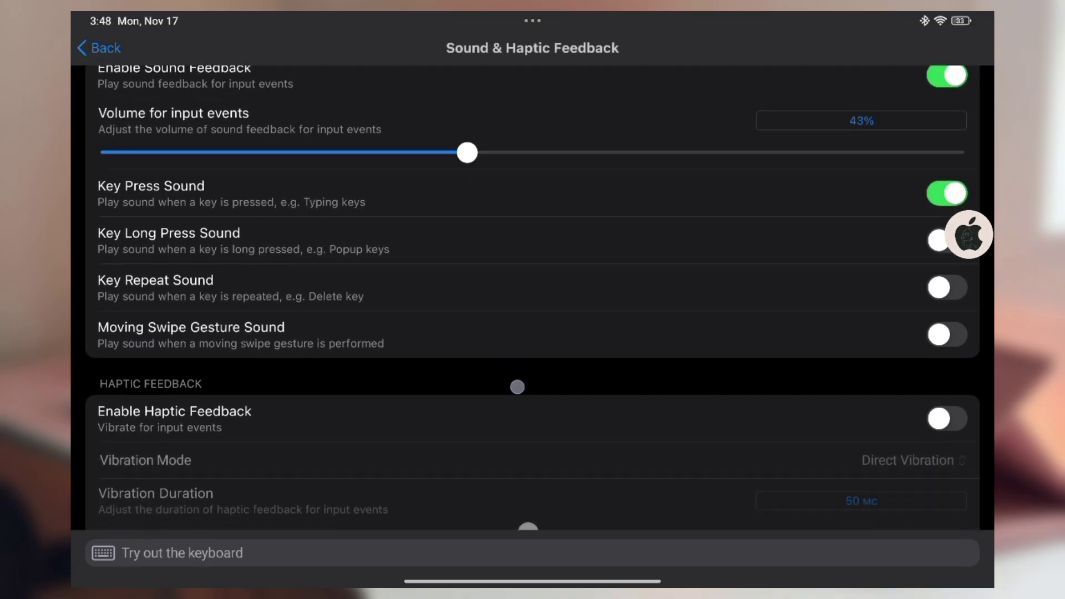
pyautogui.hscroll(-5, 708, 375)
pyautogui.scroll(-2, 849, 349)
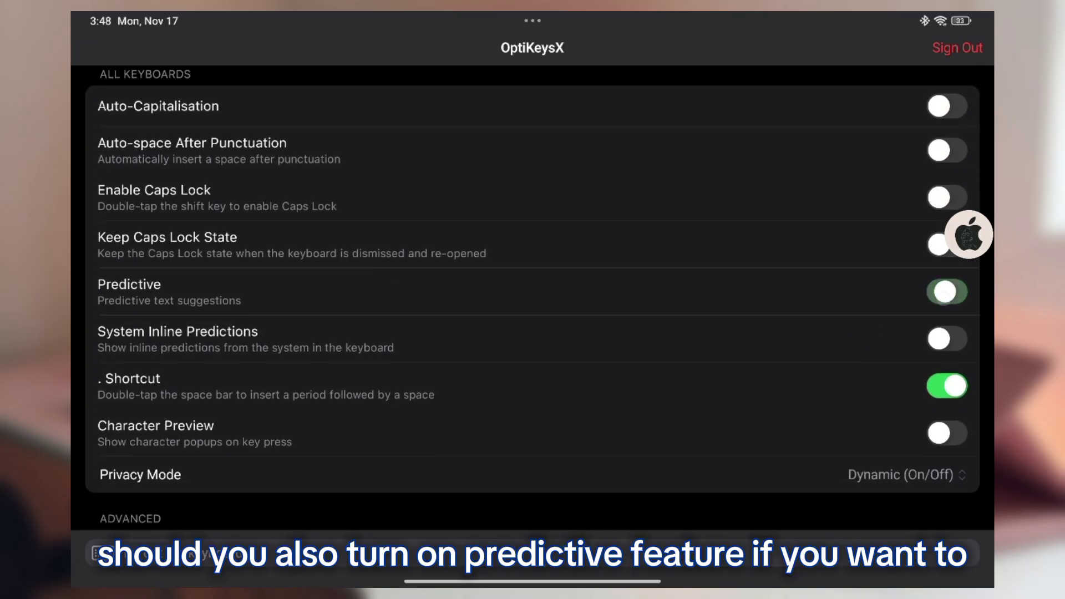
# - Test-type in the keyboard field, accept the 'helpon' suggestion, and dismiss the keyboard
pyautogui.click(166, 553)
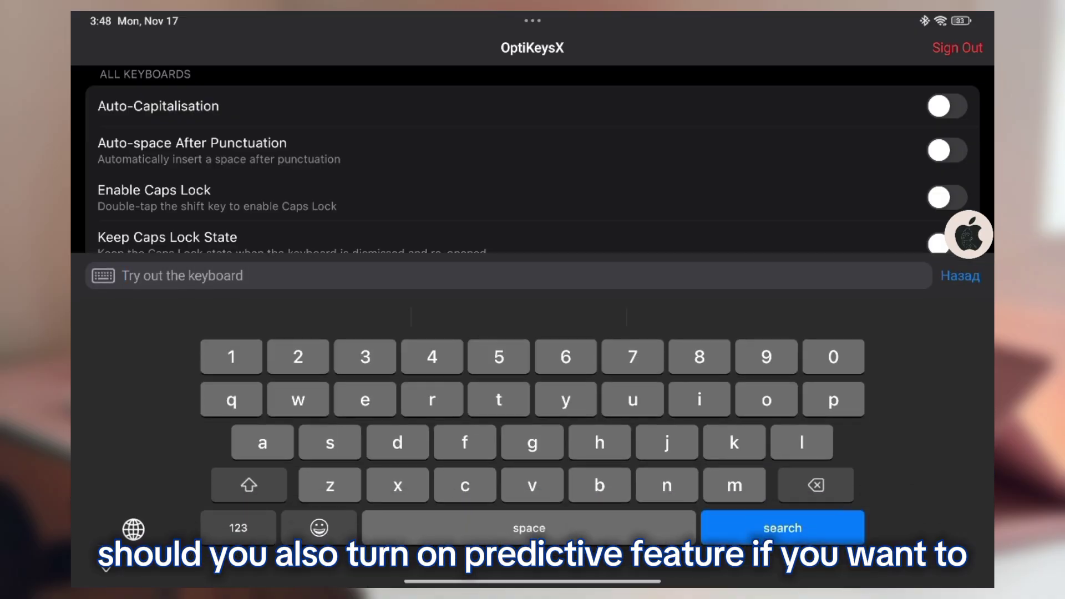
pyautogui.write('hellp')
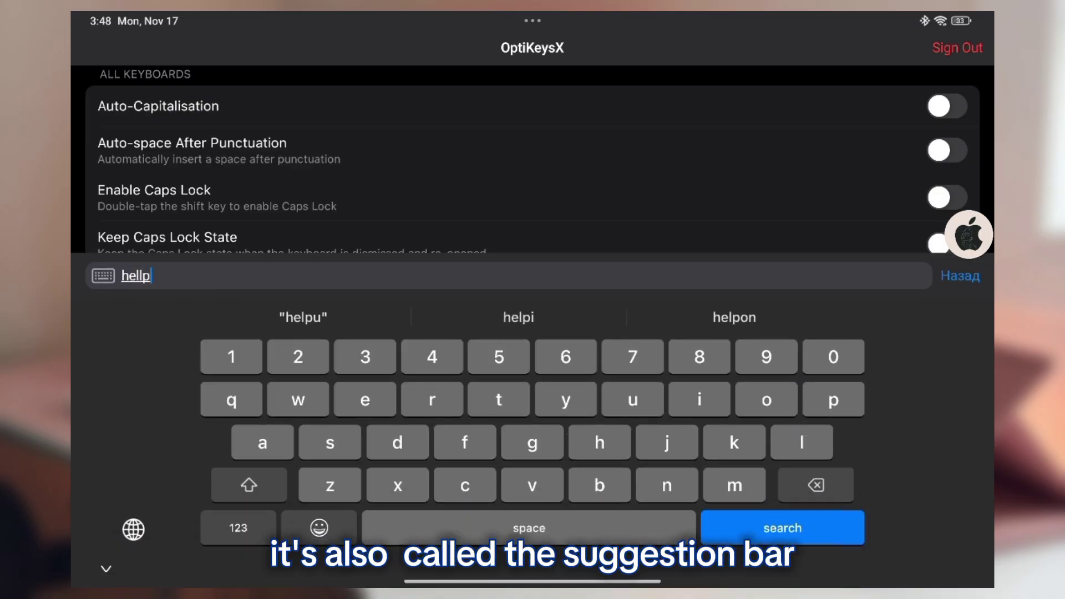
pyautogui.click(735, 317)
pyautogui.click(961, 276)
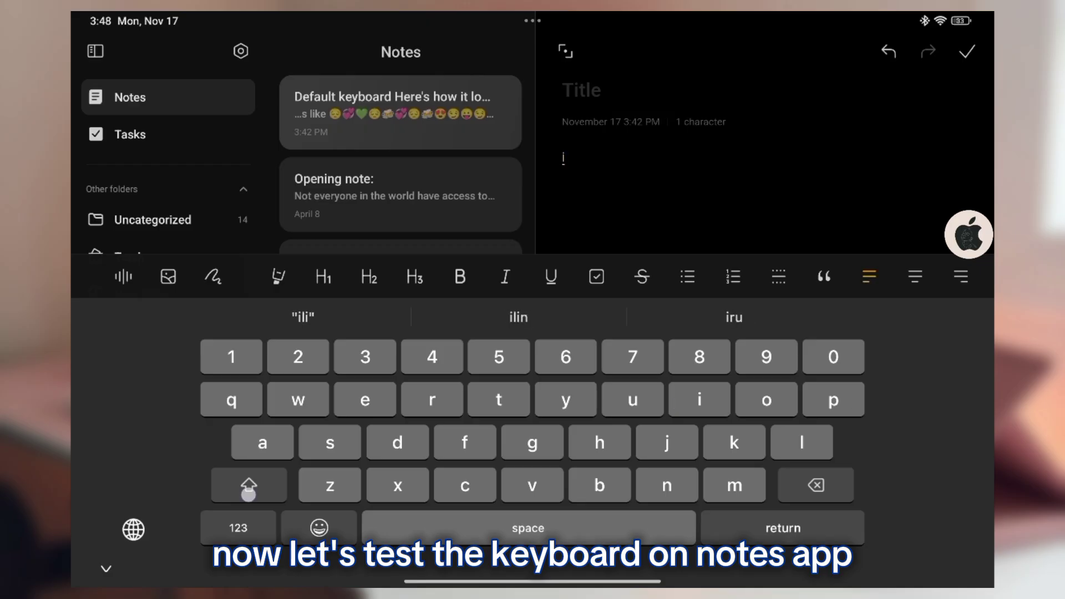
# - Type 'iOS keyvoard on tablet' into the note, using Shift for capitals and deleting mistyped words
pyautogui.click(249, 493)
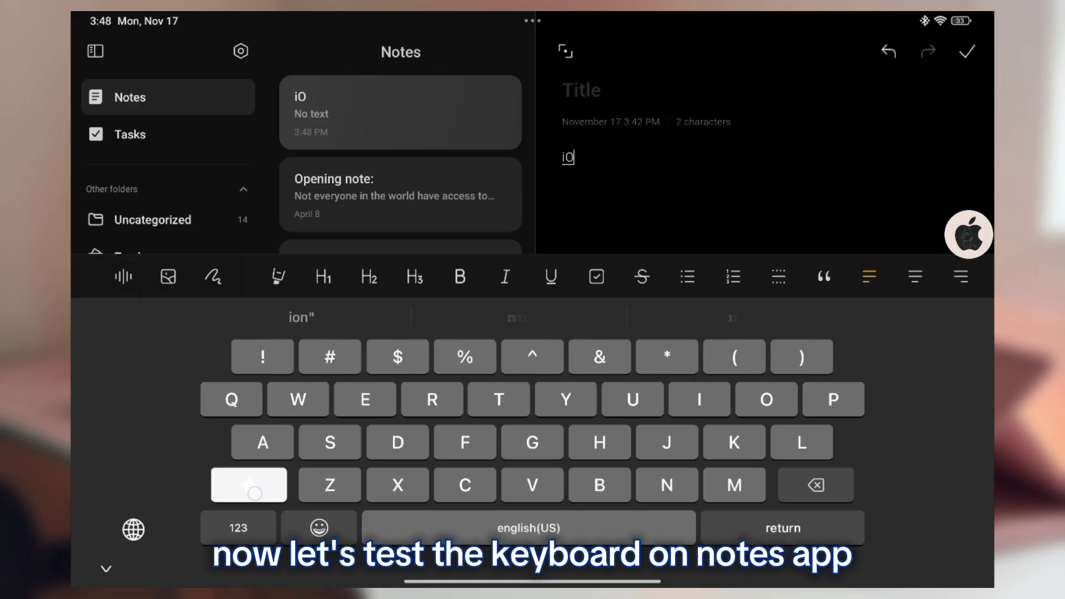
pyautogui.write('S Kry')
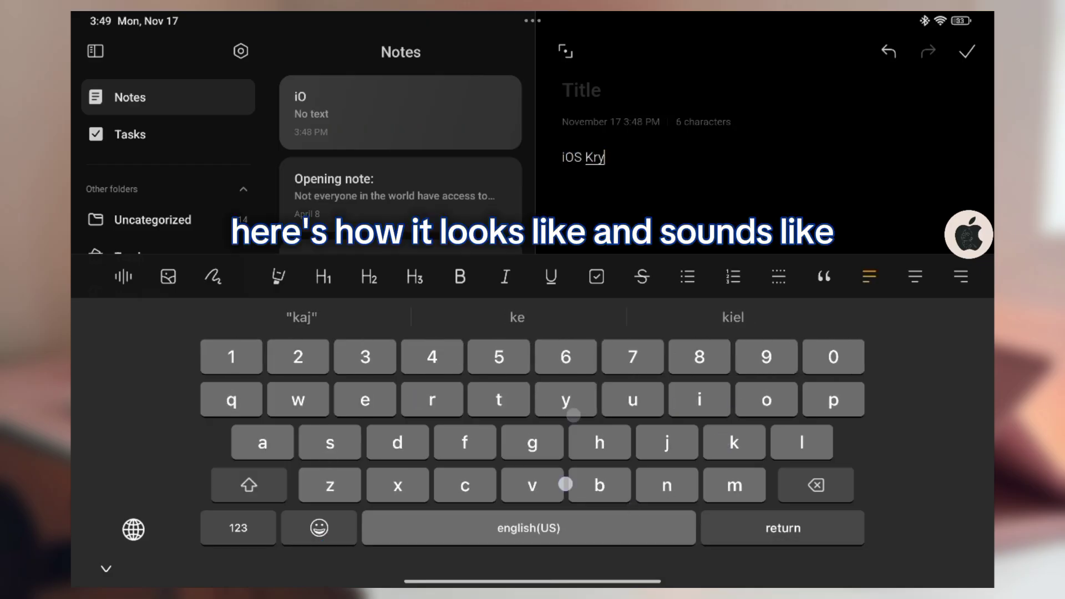
pyautogui.write('voa')
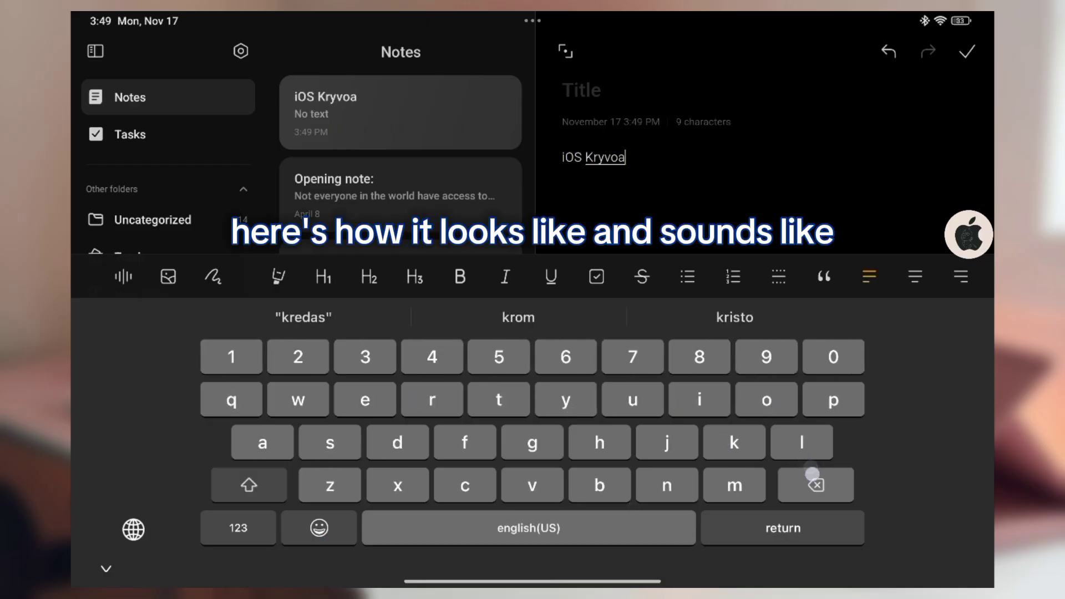
pyautogui.press('BackSpace')
pyautogui.press('BackSpace')
pyautogui.press('BackSpace')
pyautogui.press('BackSpace')
pyautogui.press('BackSpace')
pyautogui.press('BackSpace')
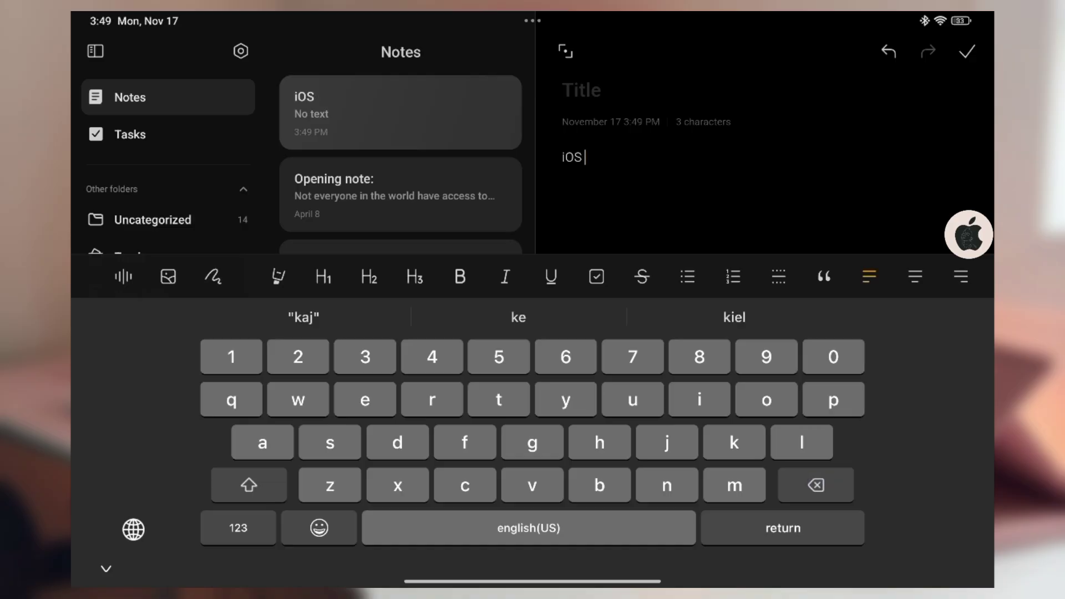
pyautogui.write(' keyvoa')
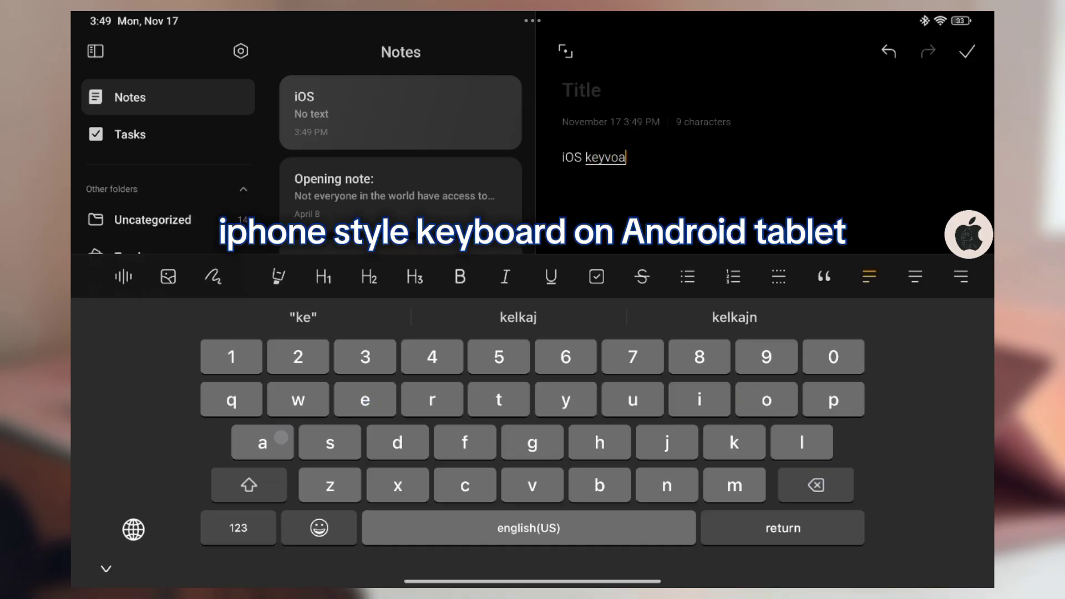
pyautogui.write('rd on yabke')
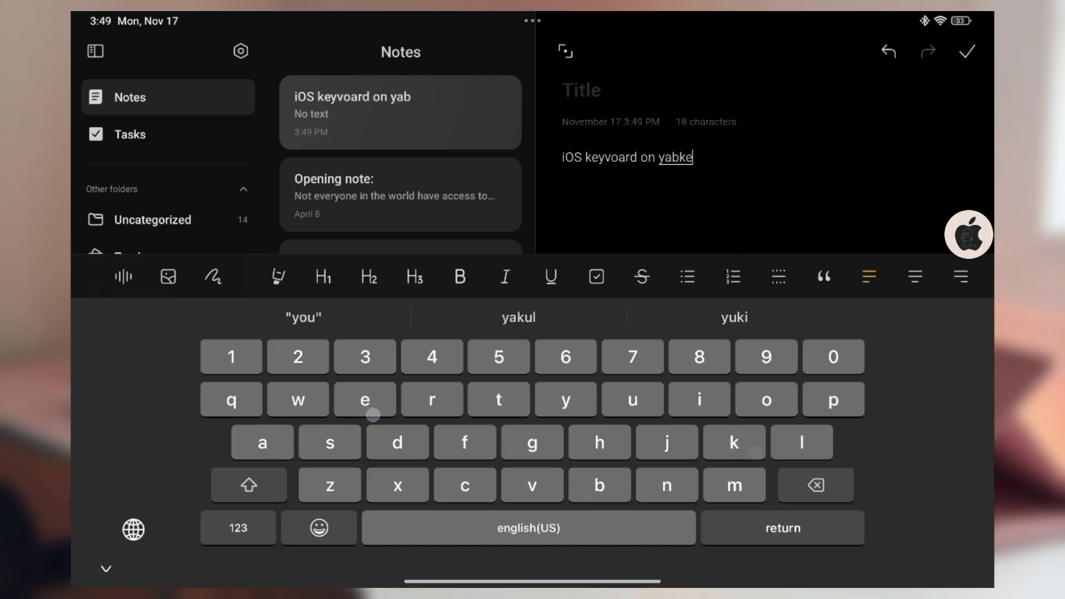
pyautogui.press('BackSpace')
pyautogui.press('BackSpace')
pyautogui.press('BackSpace')
pyautogui.press('BackSpace')
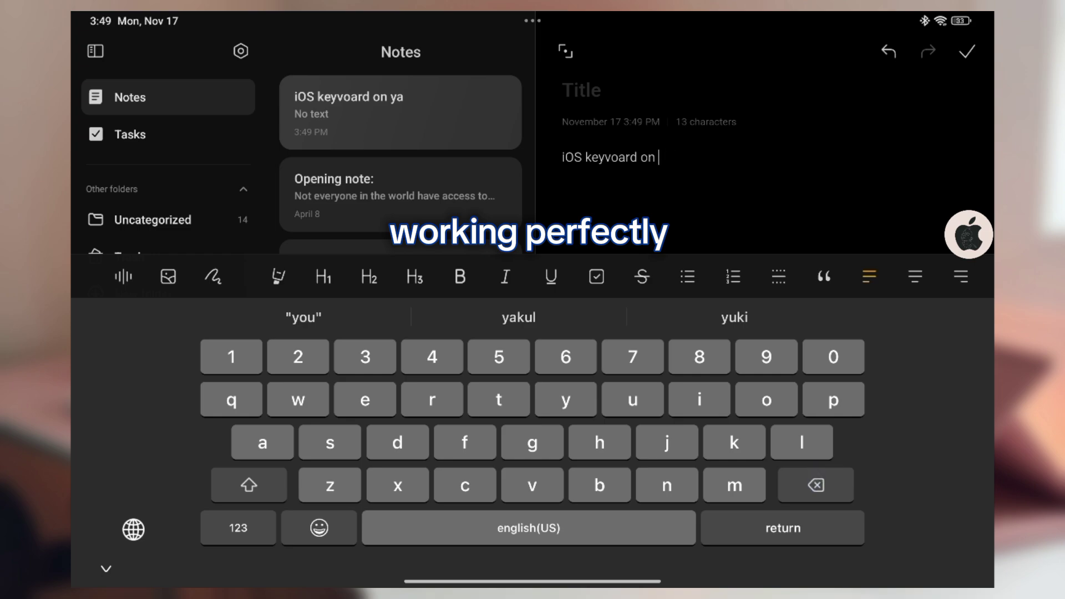
pyautogui.write('table')
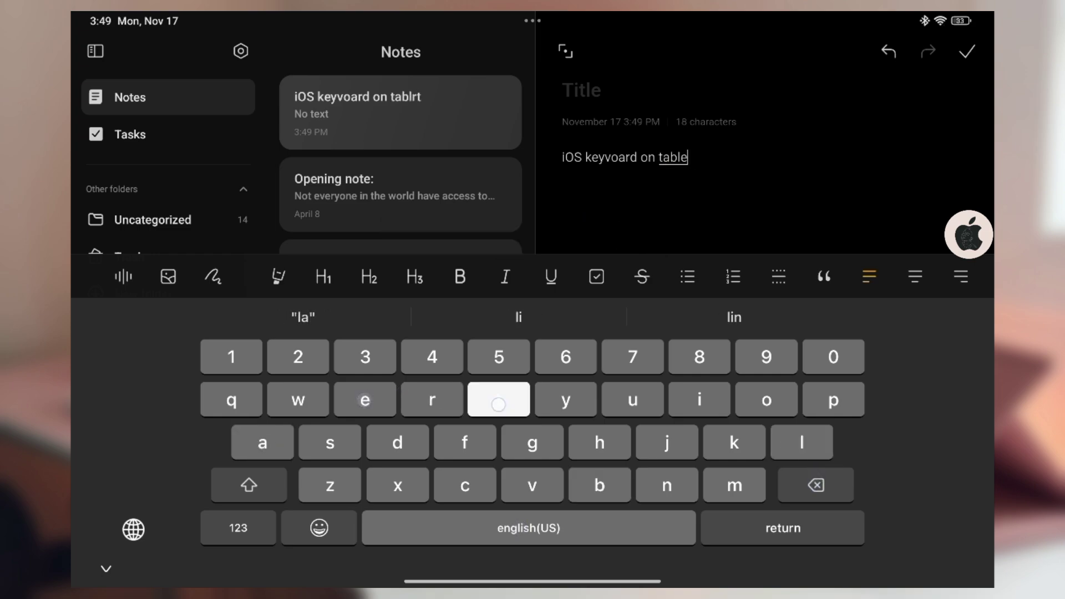
pyautogui.write('t')
# - Open the emoji keyboard and add smiley emojis after the note text
pyautogui.click(332, 541)
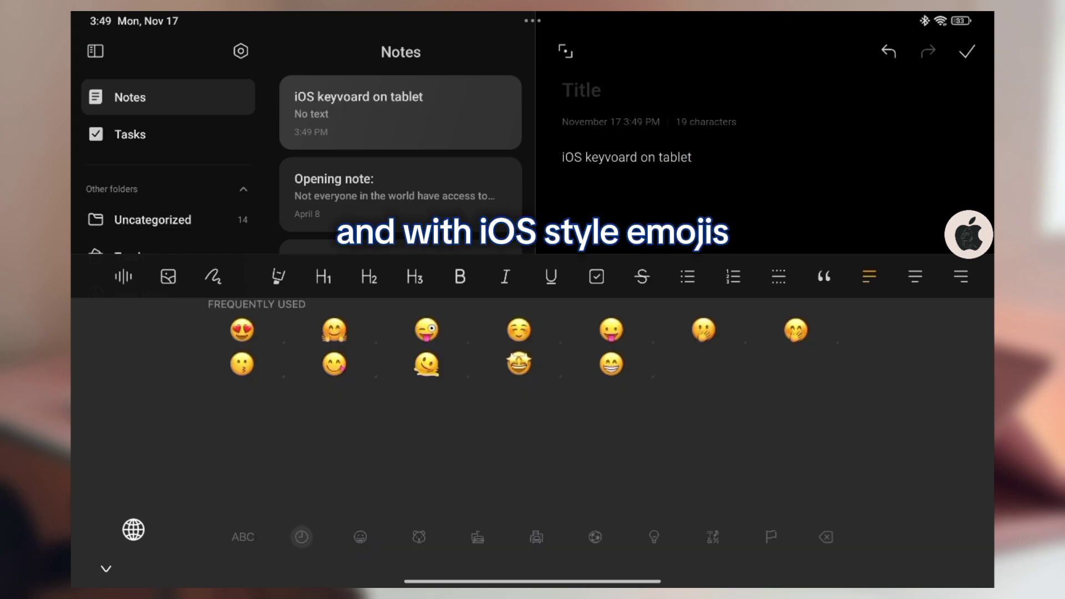
pyautogui.moveTo(599, 409); pyautogui.dragTo(500, 409)
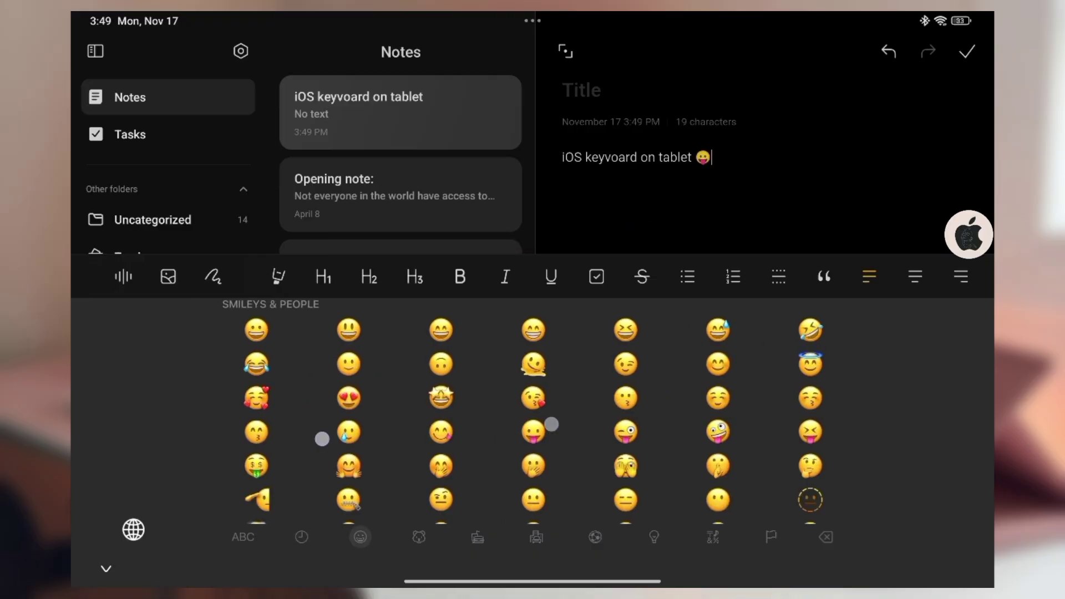
pyautogui.moveTo(369, 475); pyautogui.dragTo(583, 476)
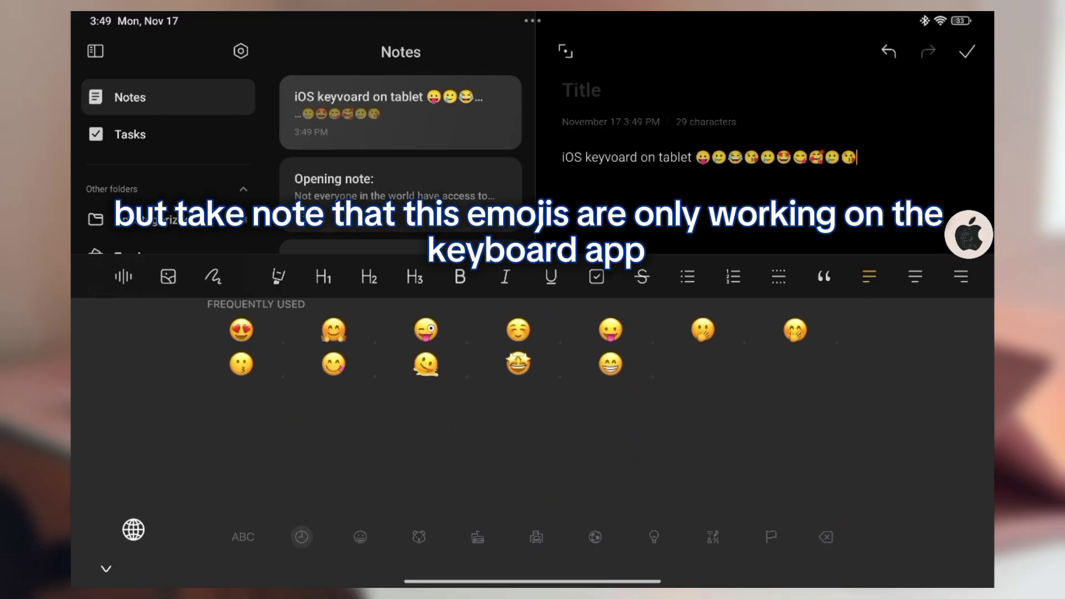
pyautogui.moveTo(582, 416); pyautogui.dragTo(375, 416)
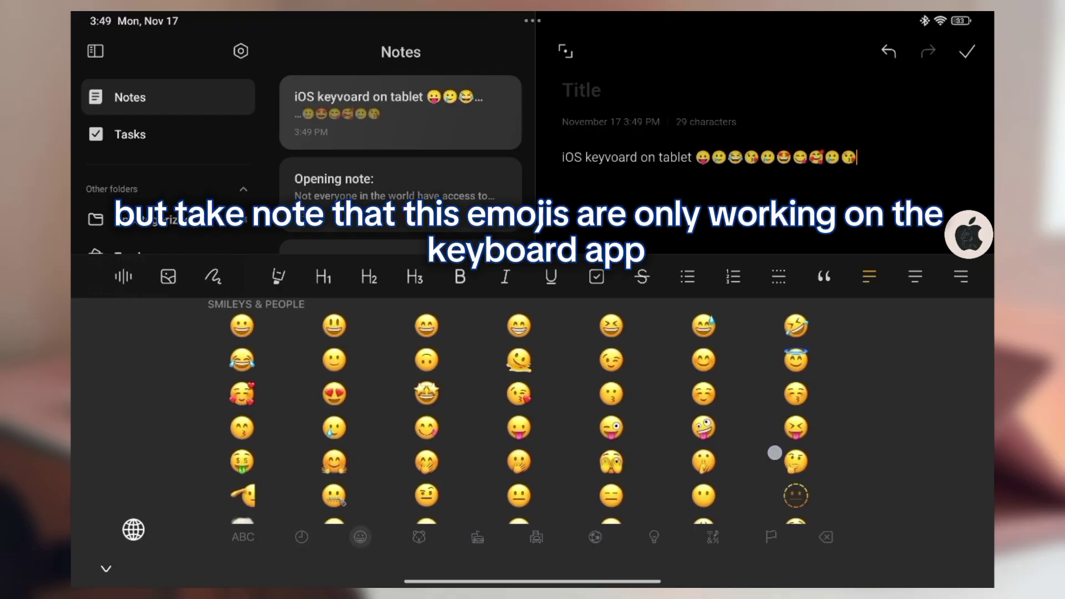
pyautogui.moveTo(784, 440)
pyautogui.mouseDown()
pyautogui.moveTo(746, 453)
pyautogui.moveTo(773, 345)
pyautogui.mouseUp()
# - Add sad-face, heart, hand and more emojis to the note
pyautogui.click(725, 464)
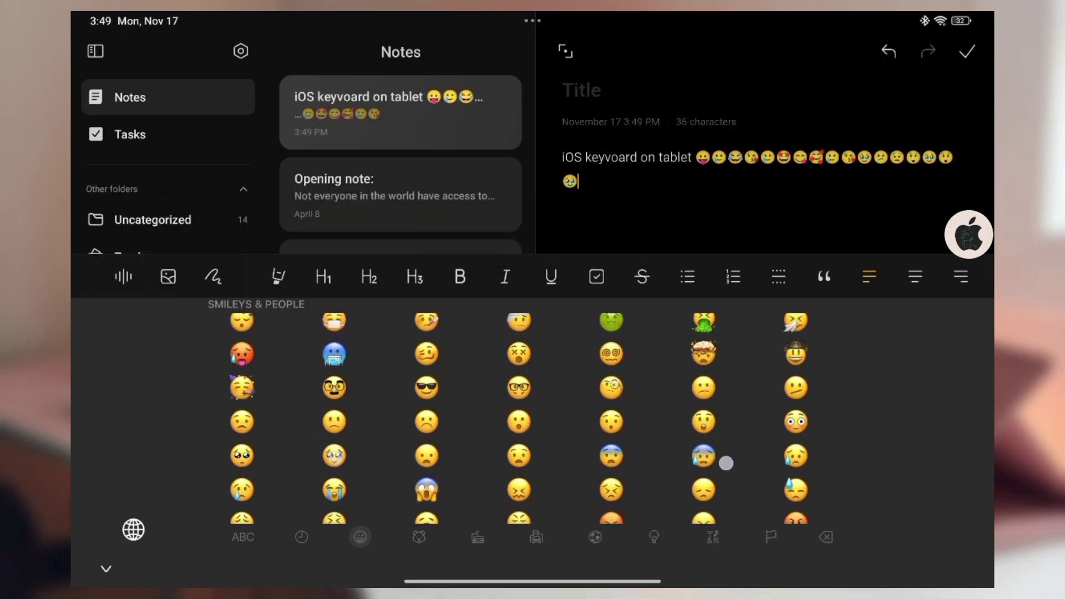
pyautogui.moveTo(740, 457); pyautogui.dragTo(732, 438)
pyautogui.click(703, 443)
pyautogui.click(612, 444)
pyautogui.moveTo(533, 500)
pyautogui.mouseDown()
pyautogui.moveTo(532, 350)
pyautogui.moveTo(533, 375)
pyautogui.mouseUp()
pyautogui.click(689, 427)
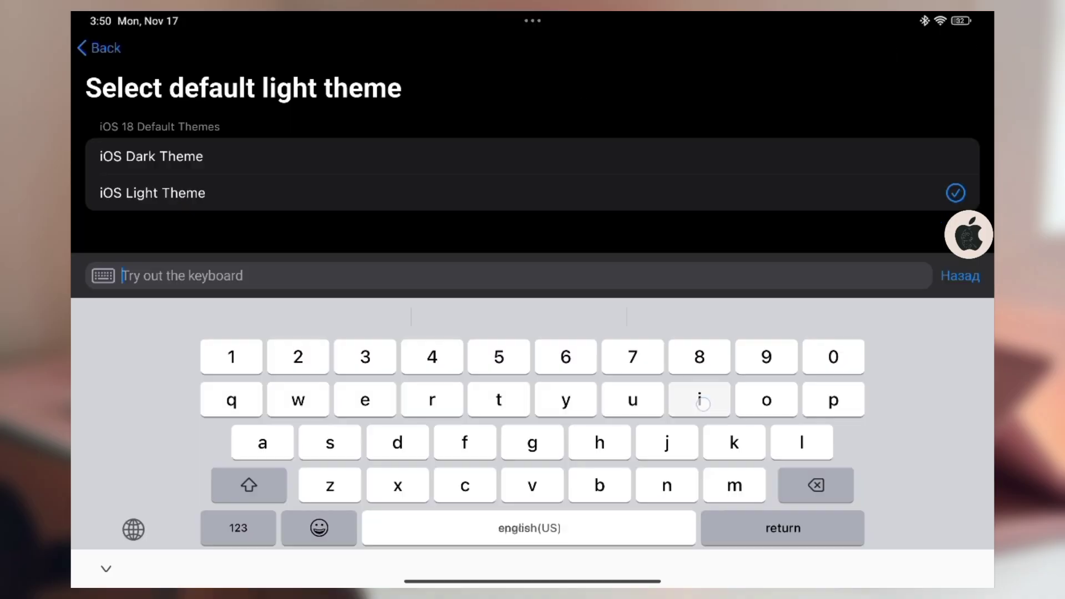
pyautogui.write('ios l')
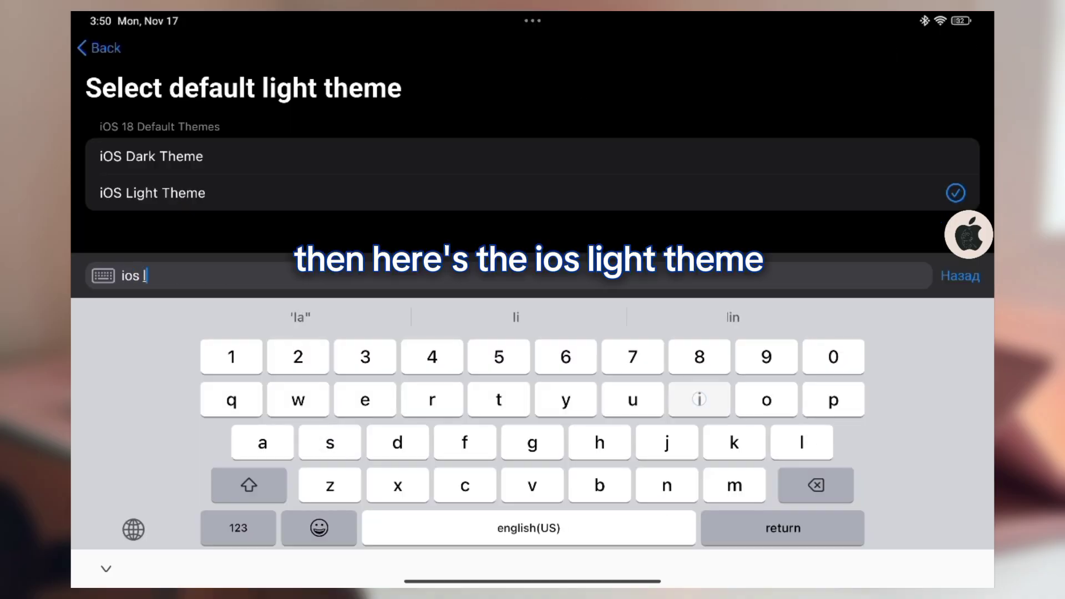
pyautogui.write('igh')
# - Delete the stray trailing letter and bring up the emoji keyboard
pyautogui.click(836, 482)
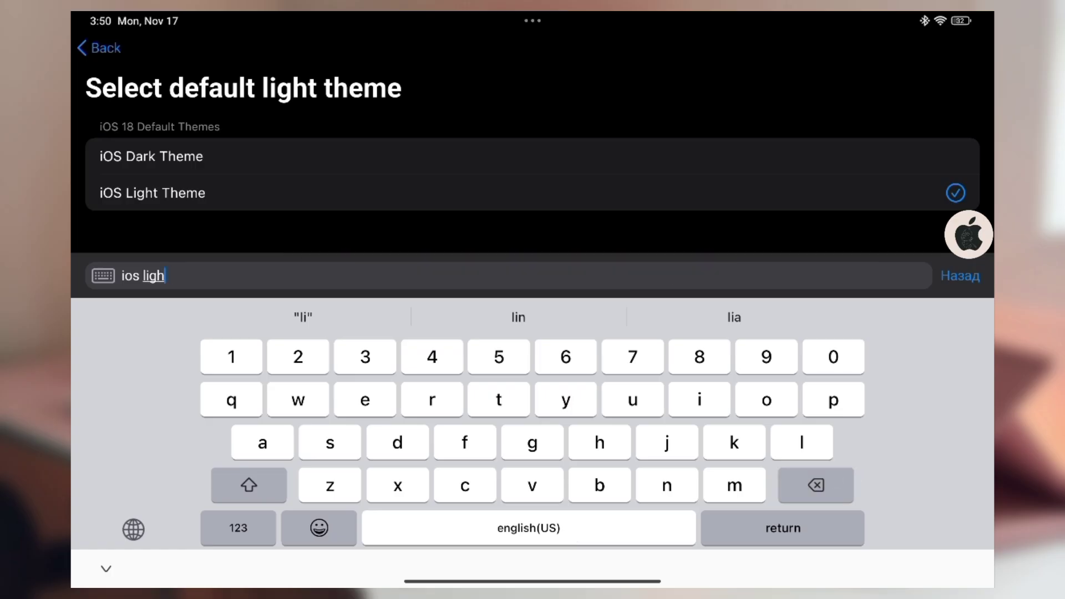
pyautogui.write('t theme ')
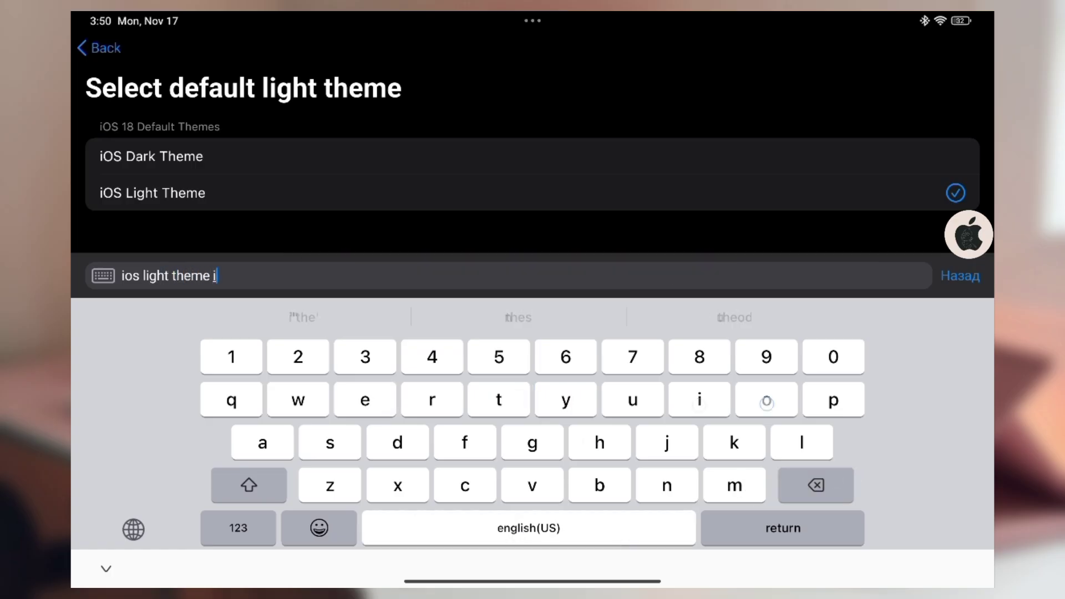
pyautogui.write('ios keybo')
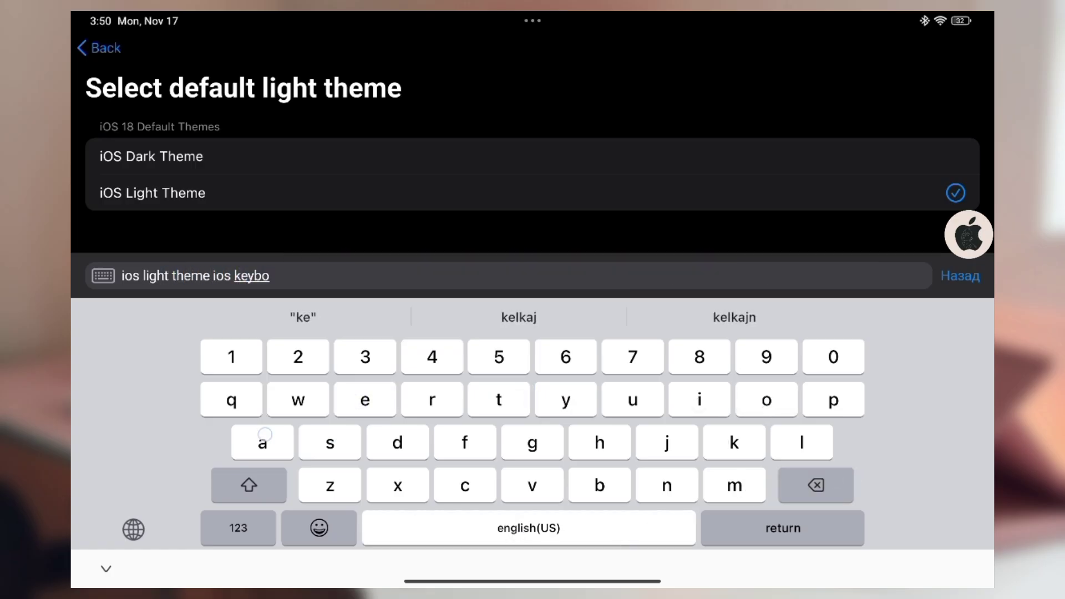
pyautogui.write('ard')
pyautogui.click(318, 528)
pyautogui.write('😘🥹😛😋😕😅🤕🤗😋🫠')
pyautogui.hscroll(5, 533, 417)
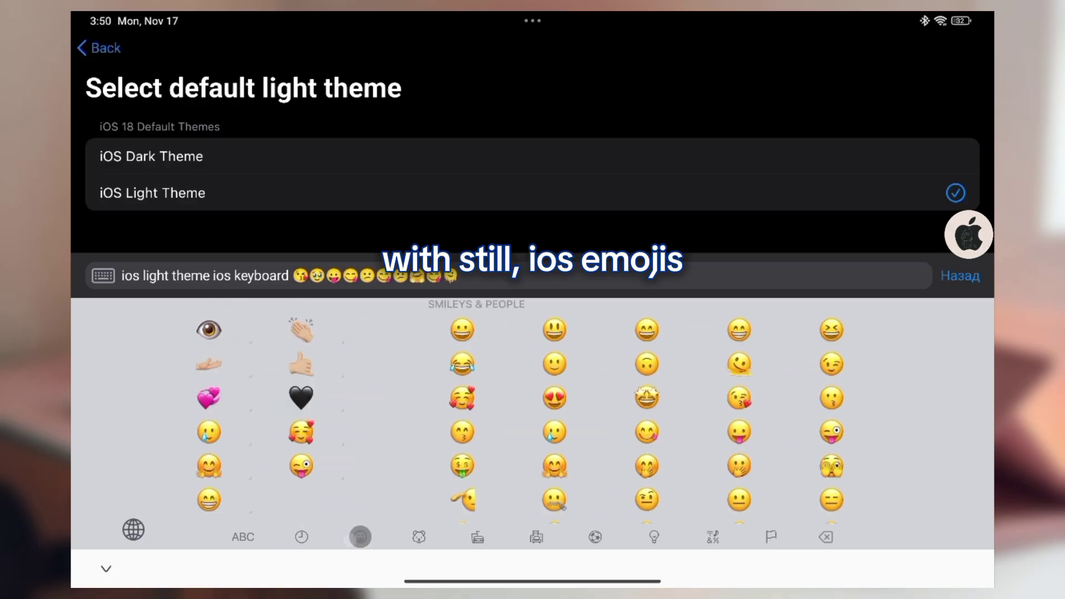
pyautogui.write('😛🥰🤗')
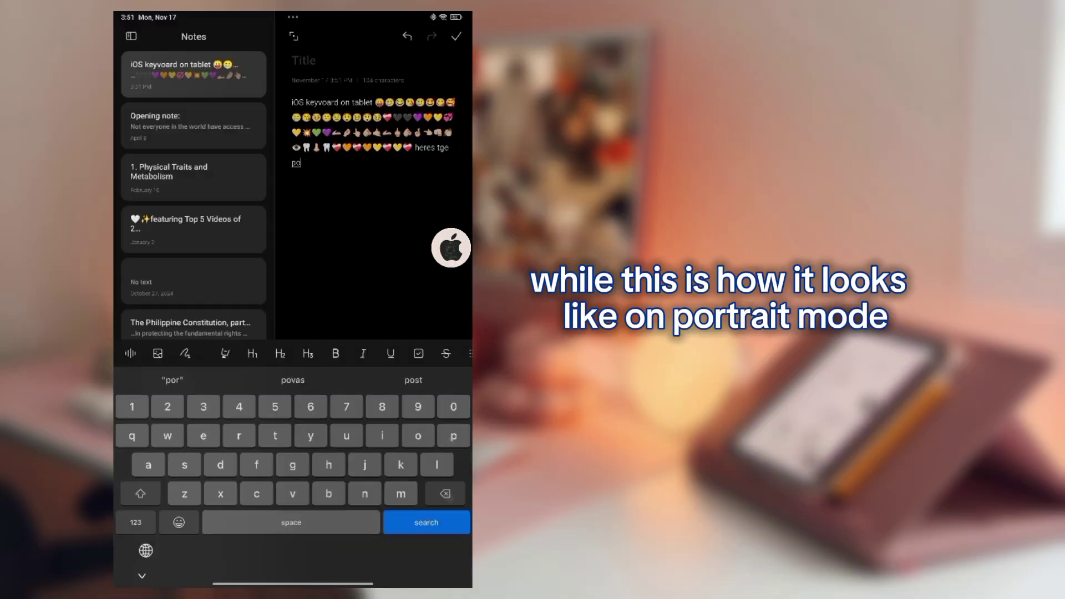
pyautogui.write('it ')
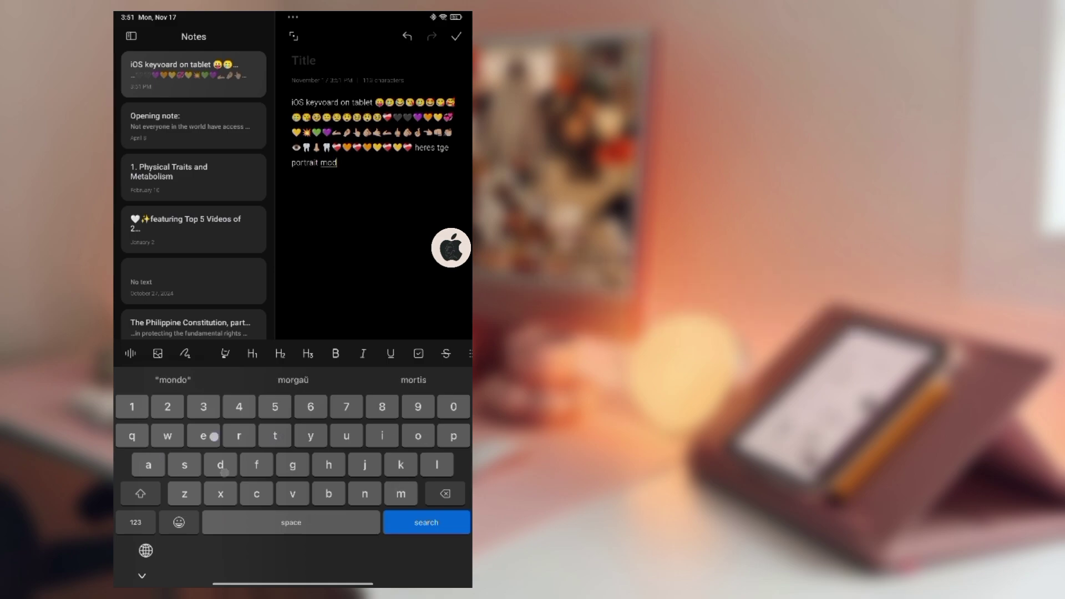
pyautogui.write('e heart')
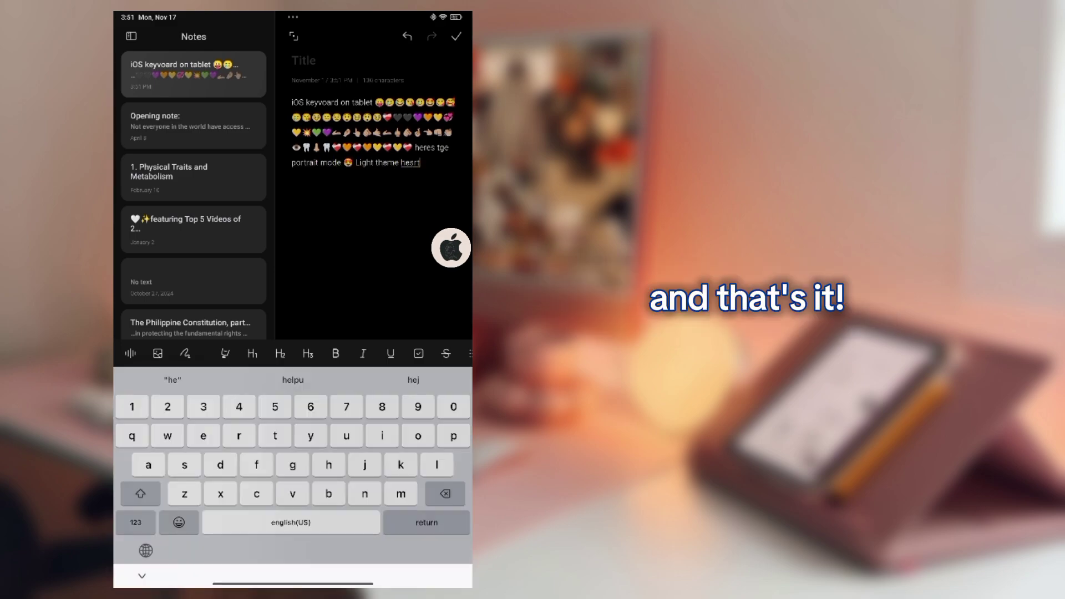
pyautogui.write('a')
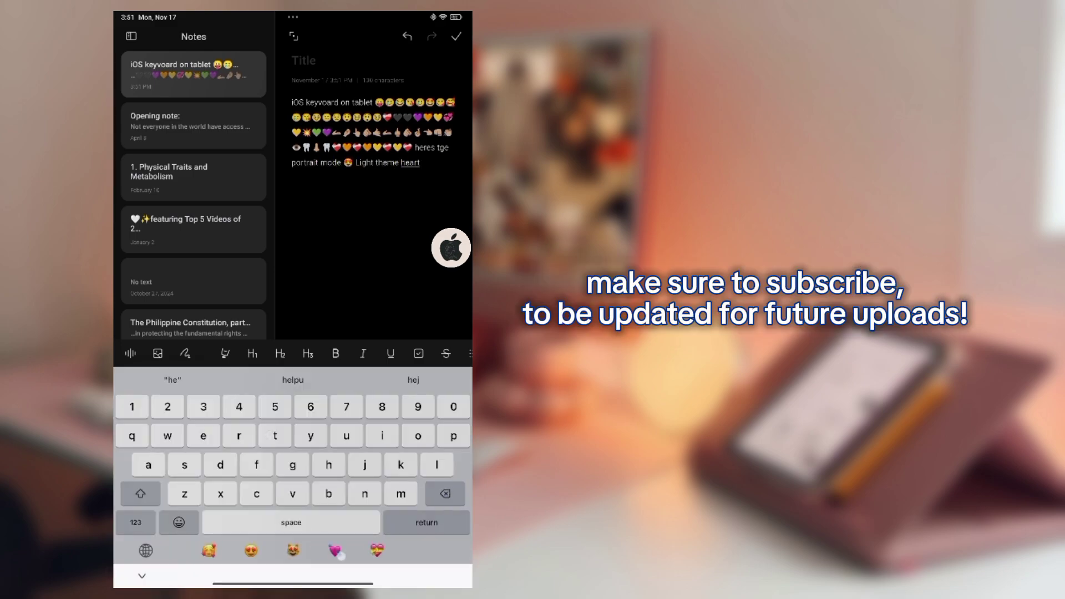
# - Bring up the emoji keyboard to add emojis after 'Light theme'
pyautogui.click(179, 523)
pyautogui.write('👁😋💞👈')
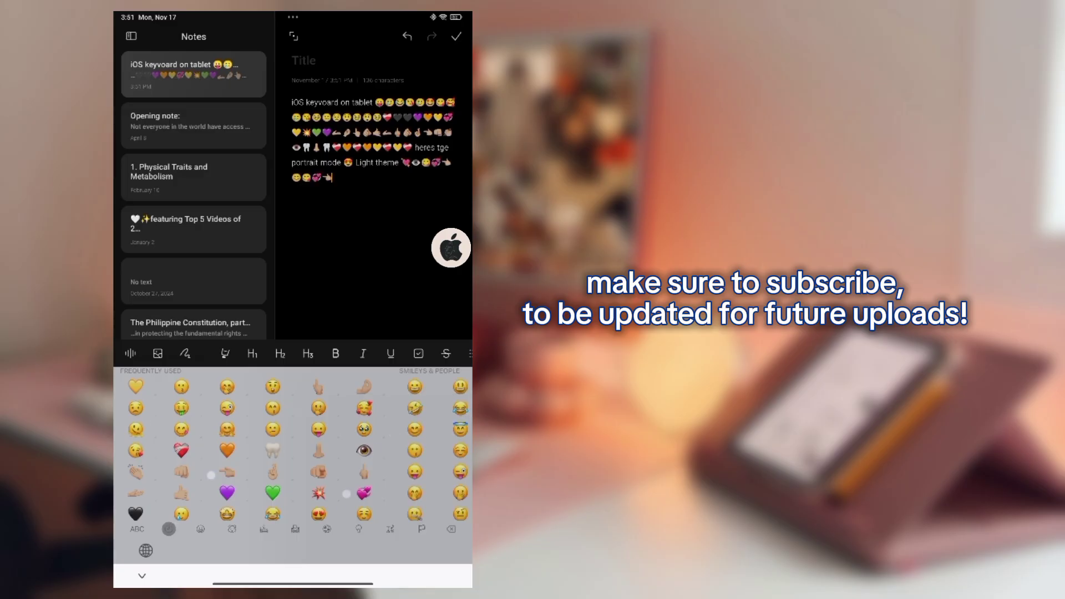